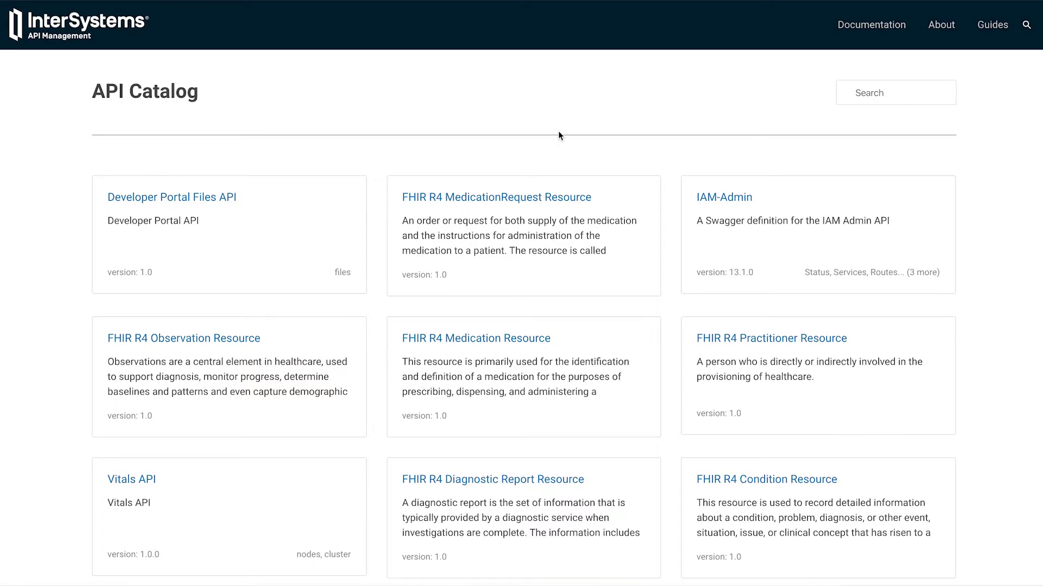
# Open the FHIR R4 Practitioner Resource documentation from the API Catalog.
pyautogui.scroll(-1, 559, 136)
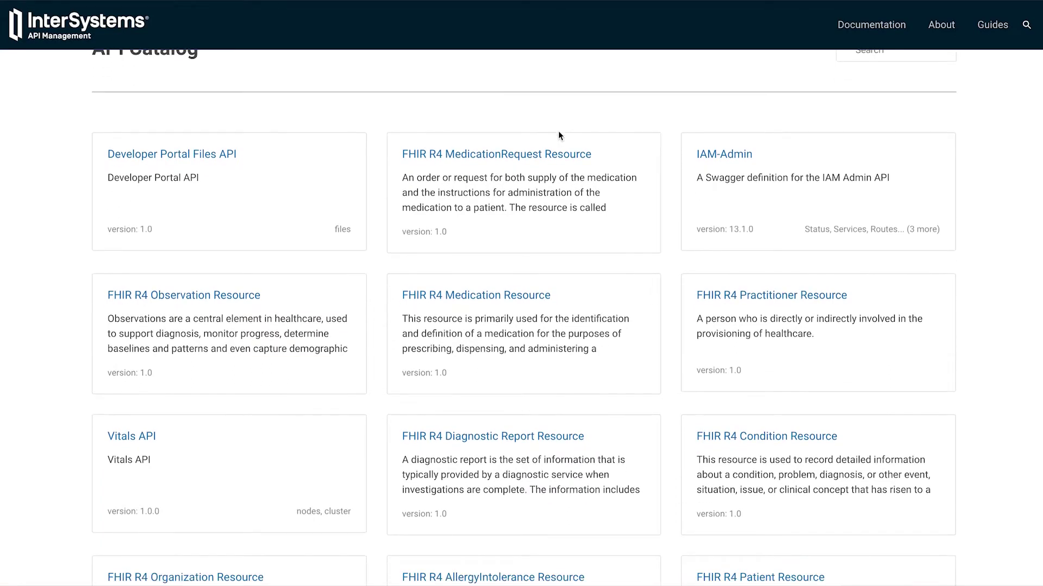
pyautogui.scroll(-1, 654, 223)
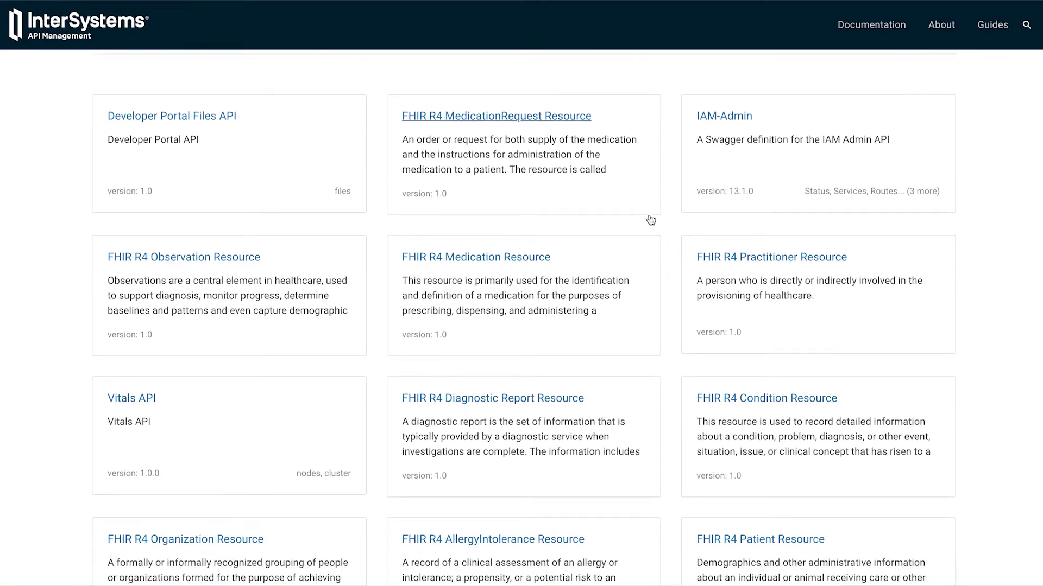
pyautogui.scroll(-1, 652, 220)
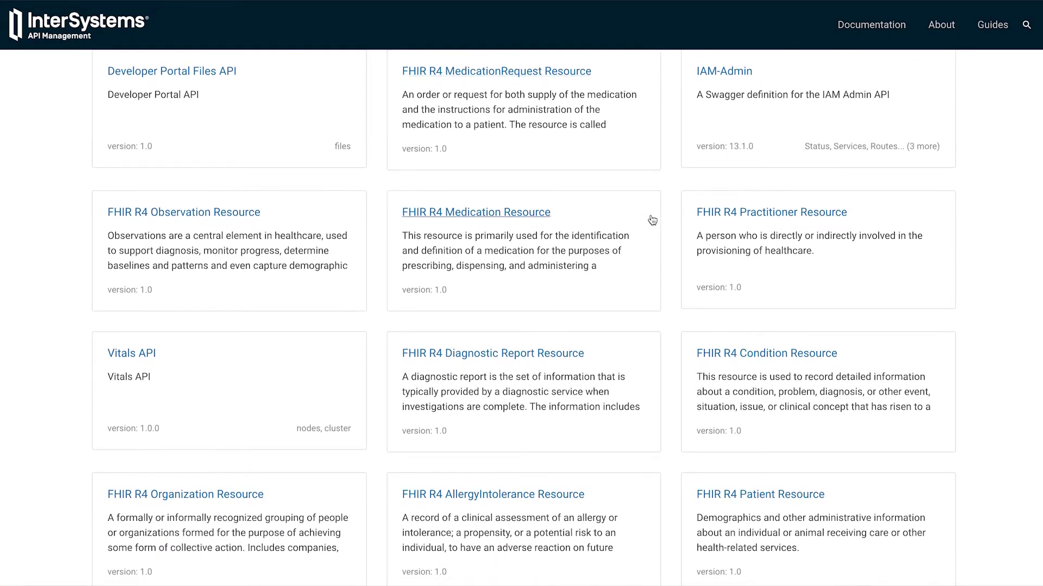
pyautogui.click(765, 215)
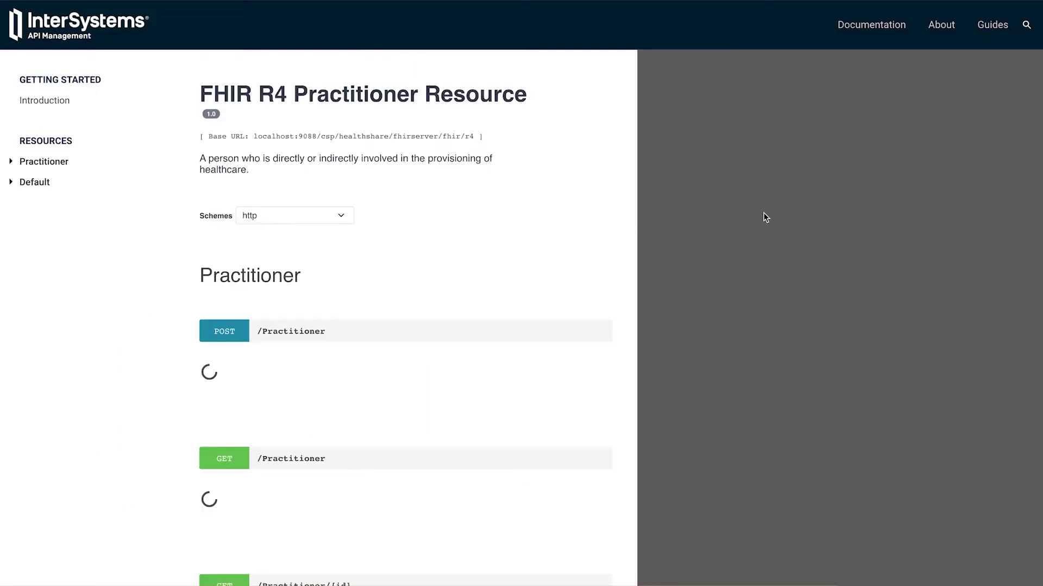
# Display the Model schema of the POST /Practitioner body parameter and review its fields.
pyautogui.scroll(-1, 594, 209)
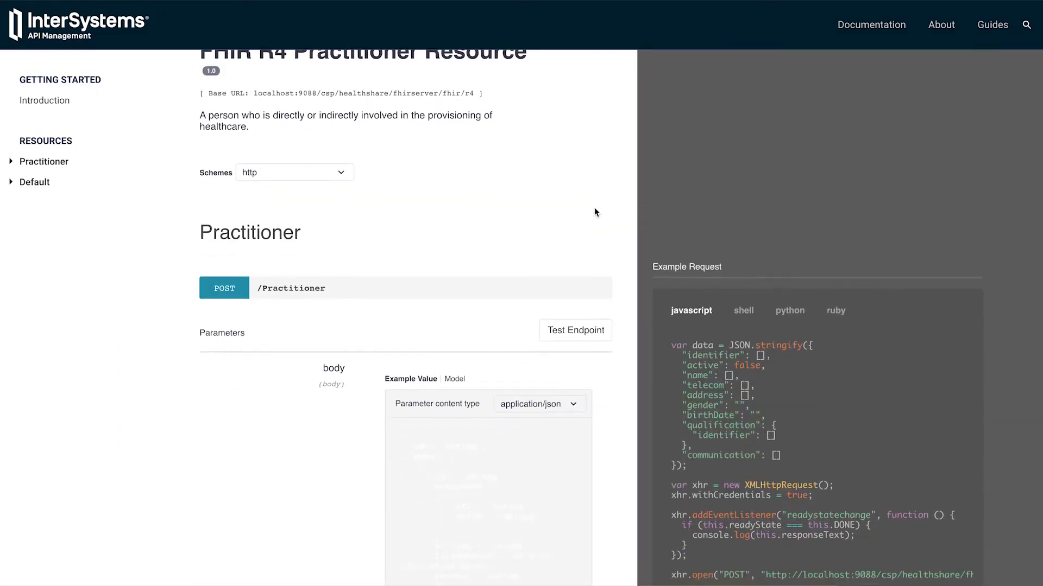
pyautogui.scroll(1, 577, 210)
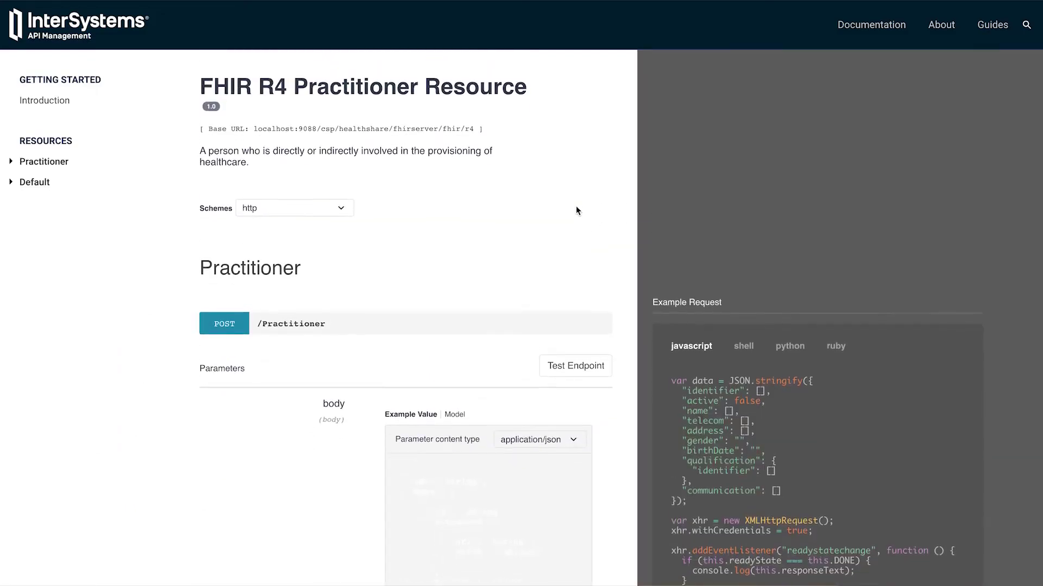
pyautogui.scroll(-1, 576, 210)
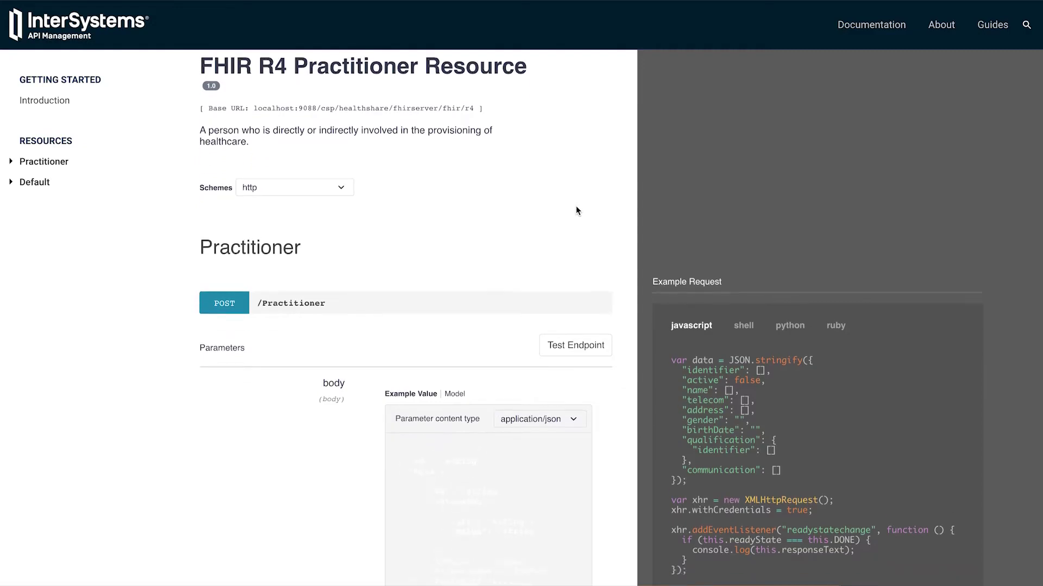
pyautogui.scroll(-3, 431, 246)
pyautogui.scroll(-1, 433, 245)
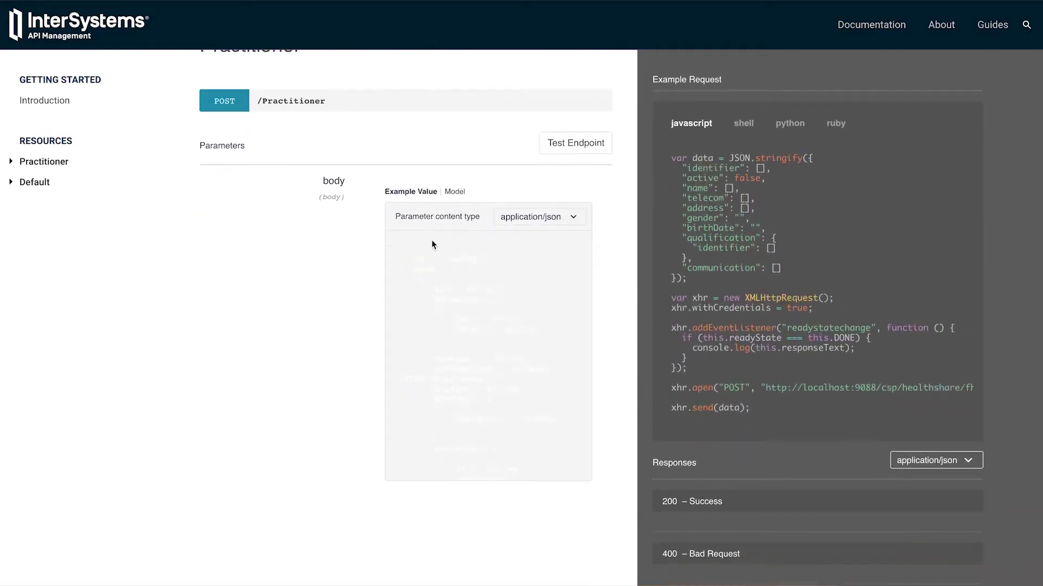
pyautogui.click(459, 196)
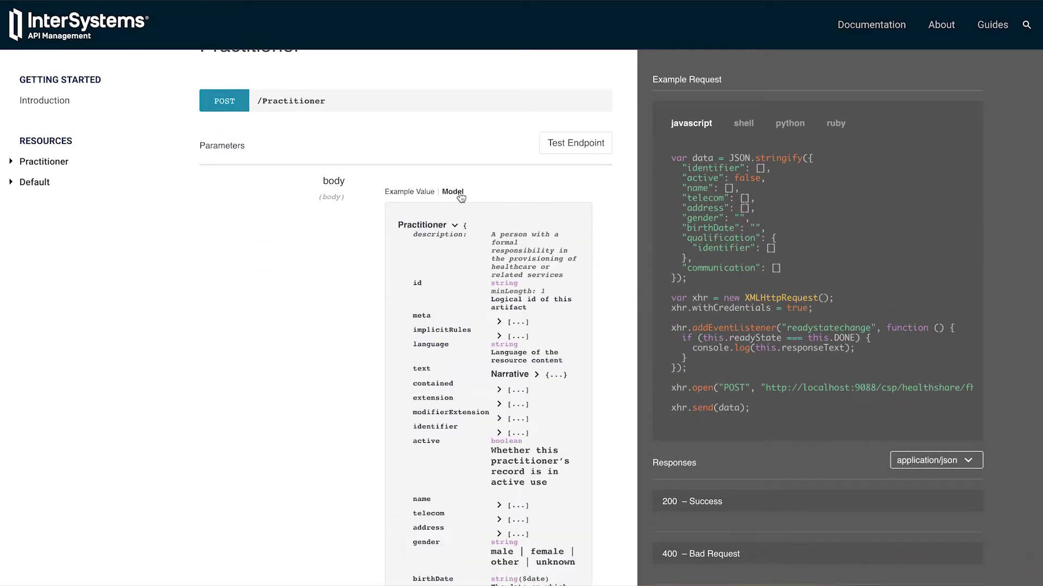
pyautogui.scroll(-1, 481, 242)
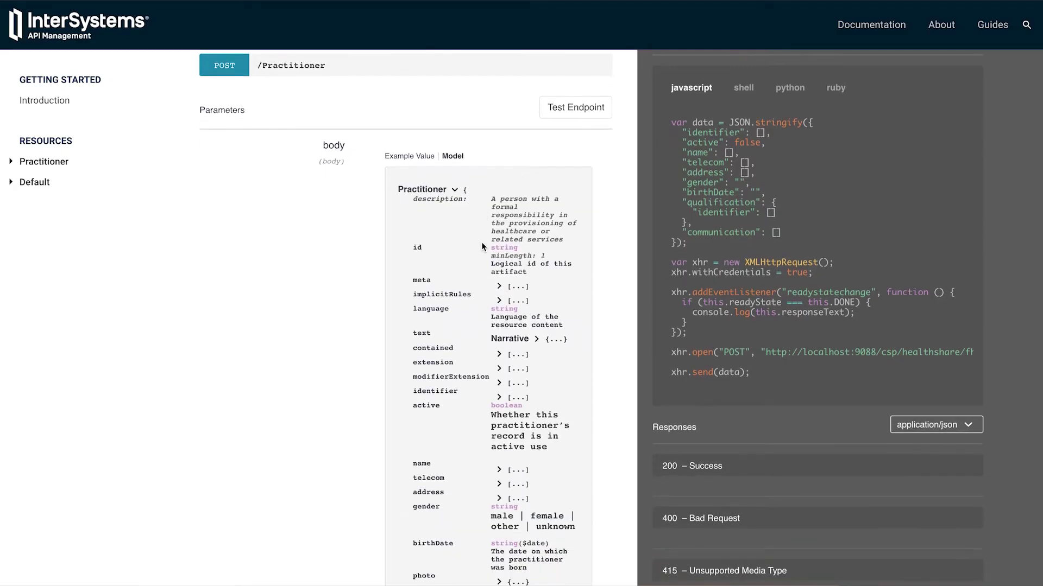
pyautogui.scroll(-2, 481, 243)
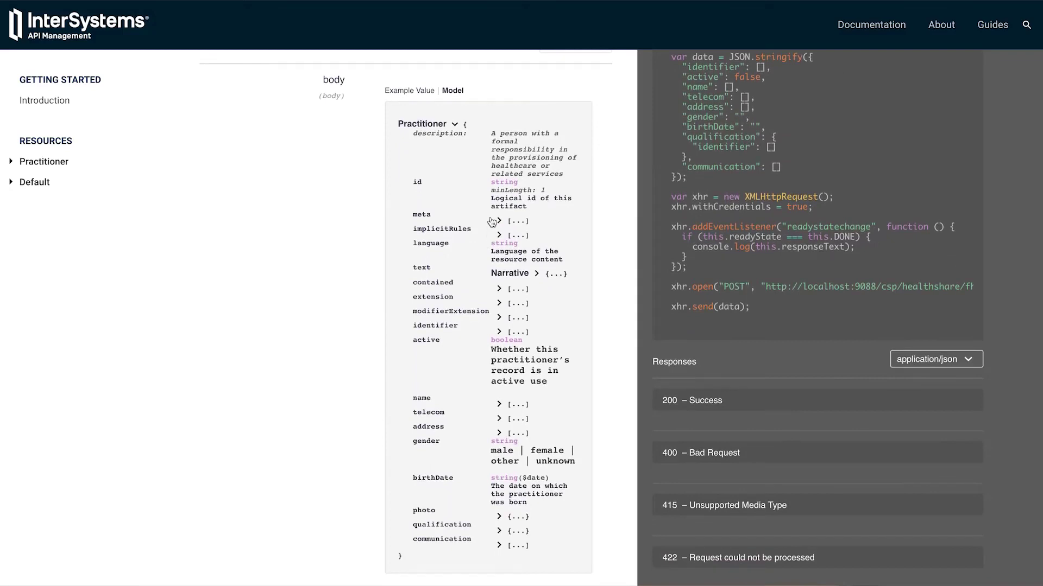
pyautogui.scroll(-5, 491, 221)
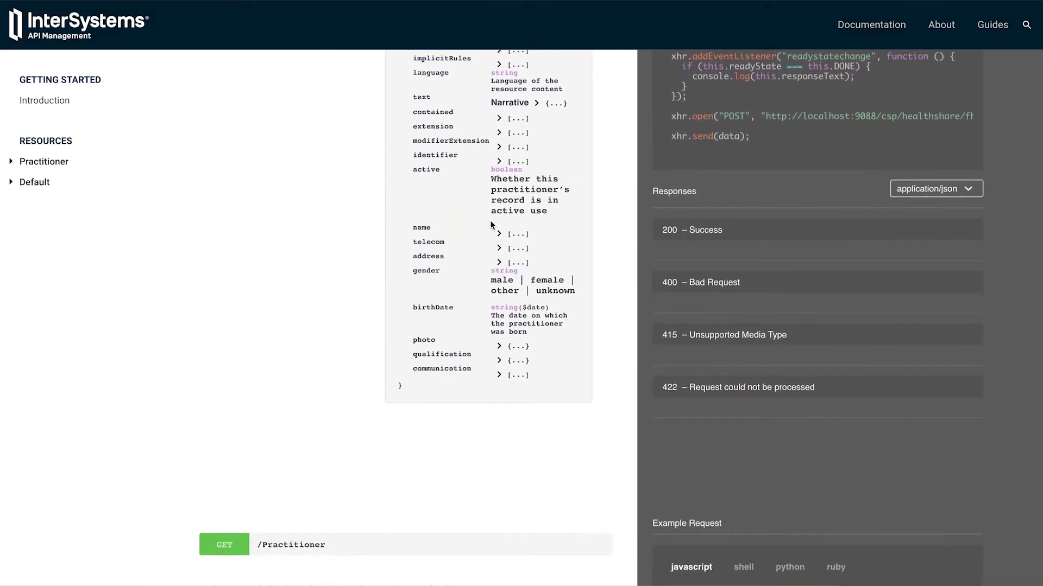
# Test the GET /Practitioner/{id} endpoint by making an API call with id 1.
pyautogui.scroll(-7, 492, 226)
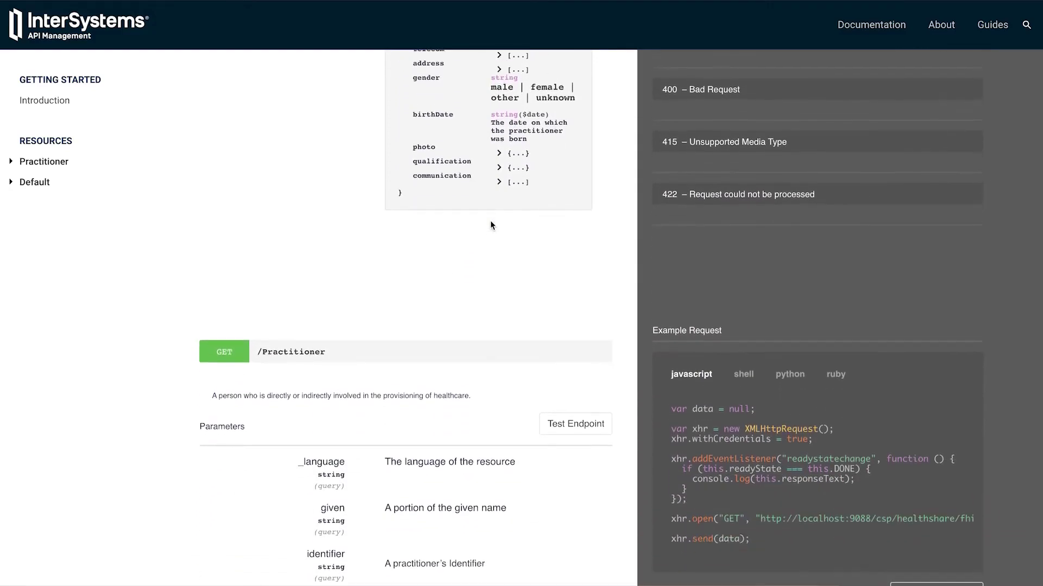
pyautogui.scroll(-3, 491, 226)
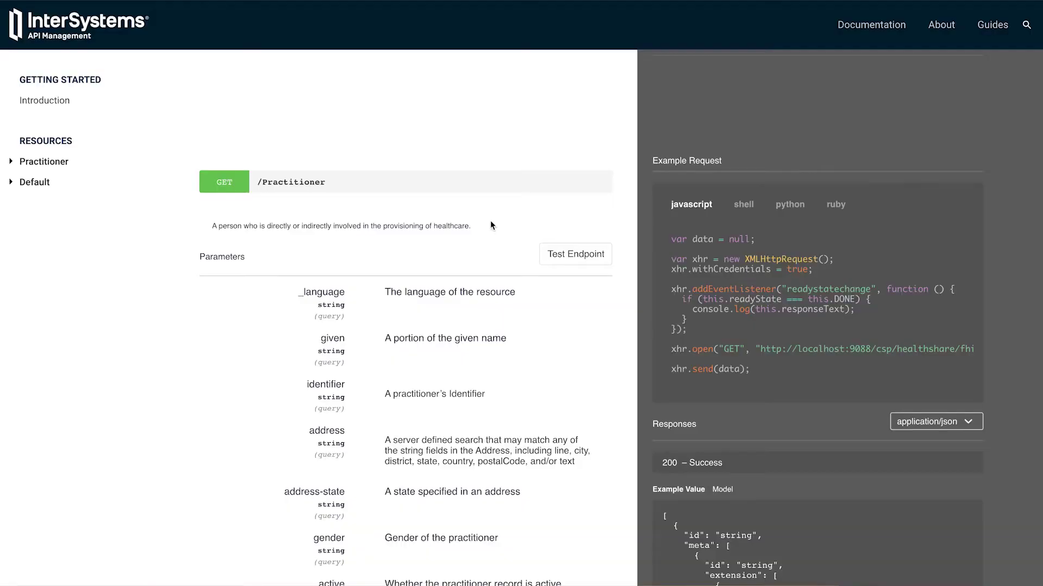
pyautogui.scroll(-15, 490, 226)
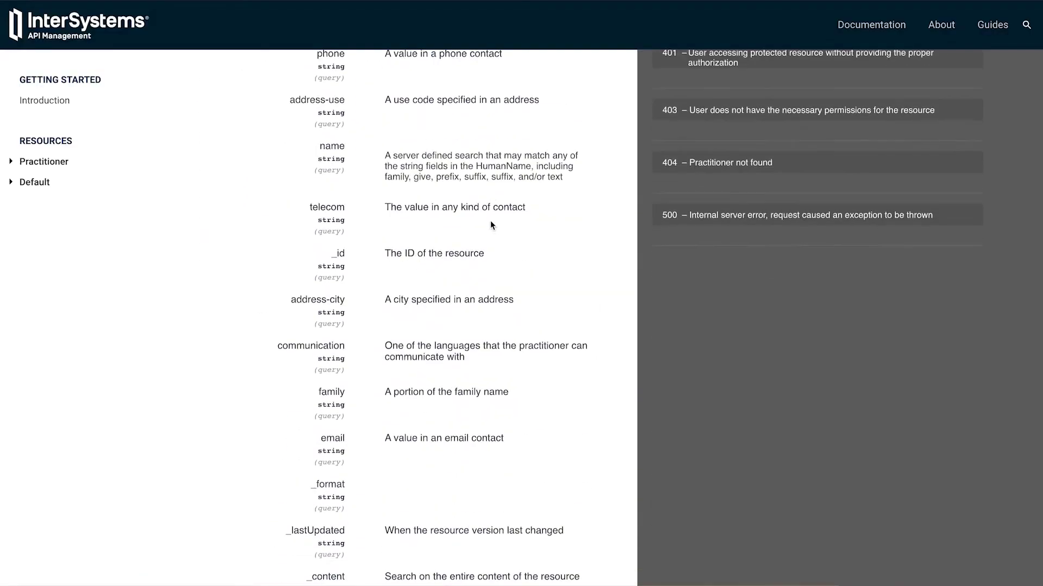
pyautogui.scroll(-9, 490, 221)
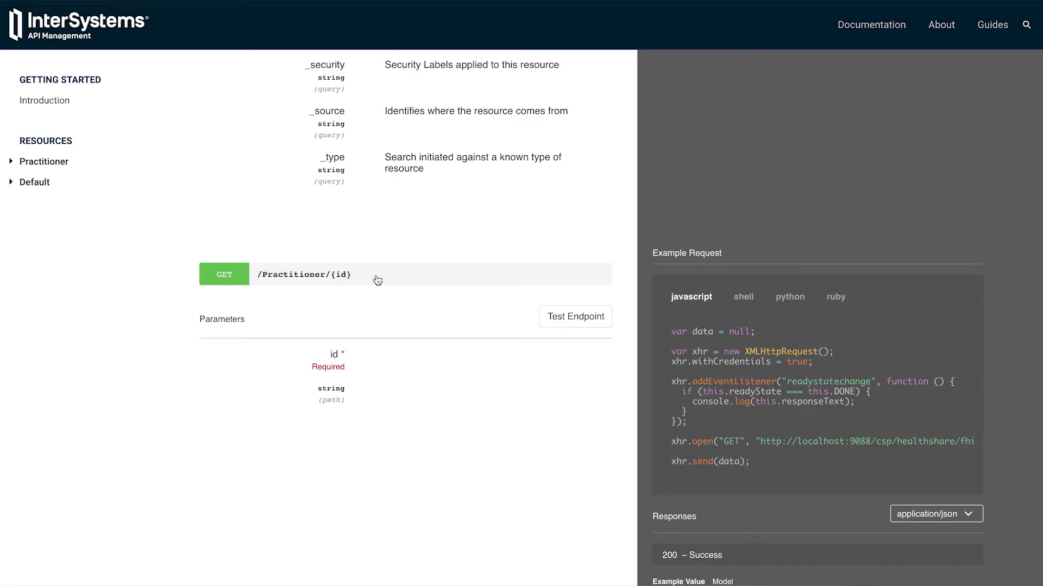
pyautogui.click(559, 321)
pyautogui.click(400, 363)
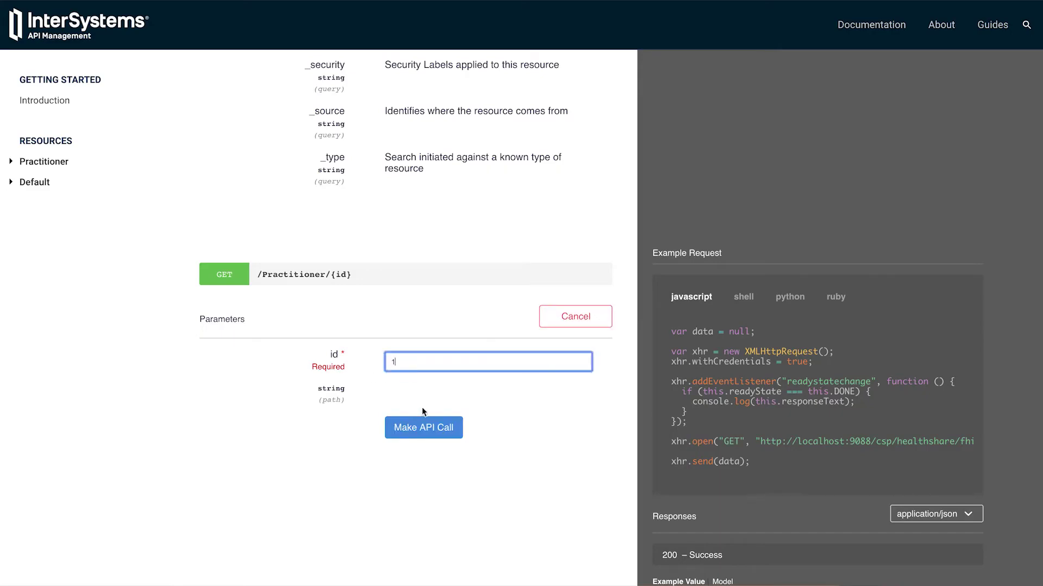
pyautogui.click(421, 430)
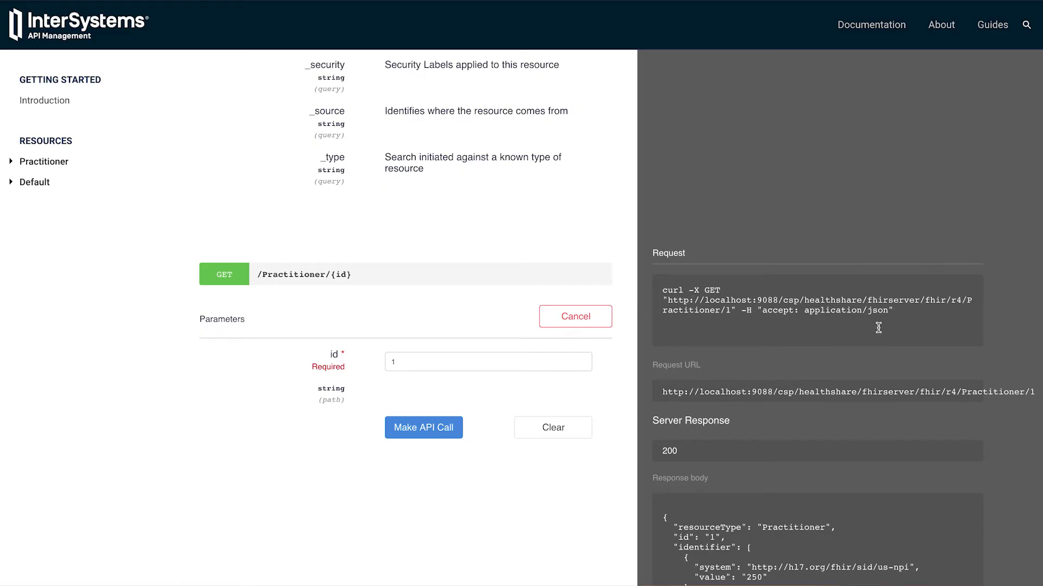
# Examine the request URL, server response code, response body and response headers of the GET /Practitioner/{id} call.
pyautogui.scroll(-1, 878, 328)
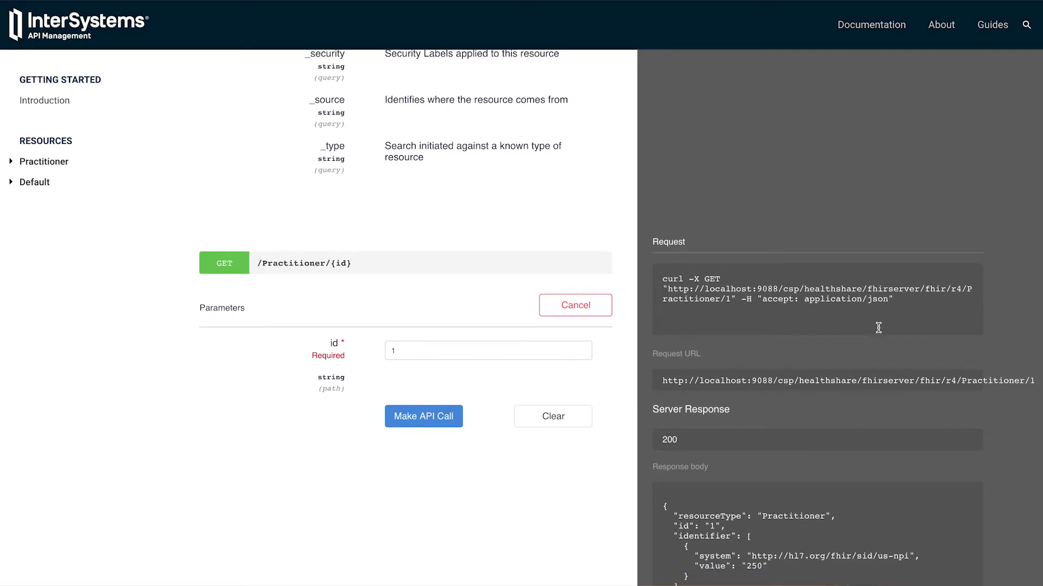
pyautogui.scroll(-5, 878, 328)
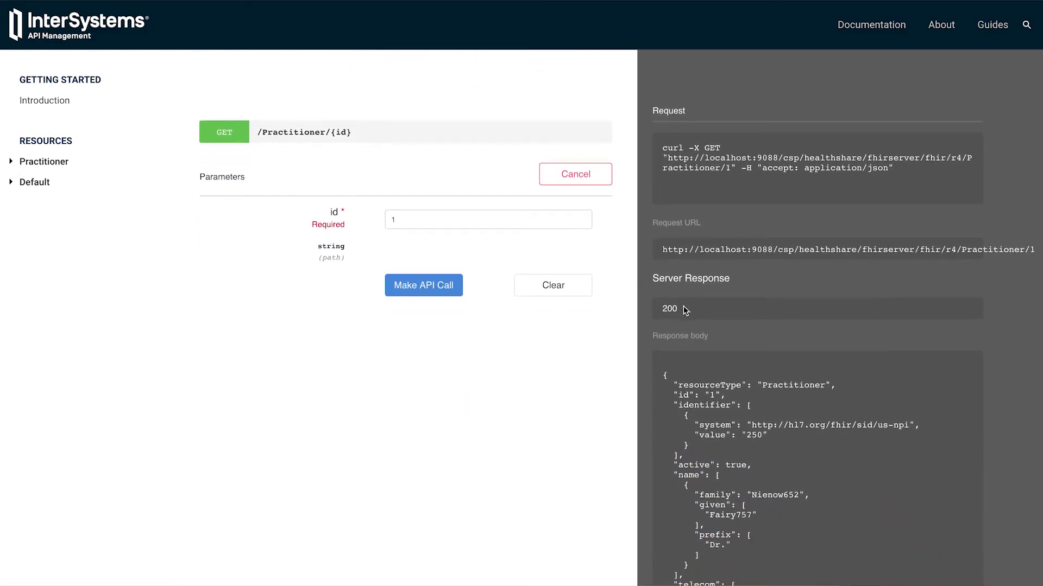
pyautogui.scroll(-5, 682, 309)
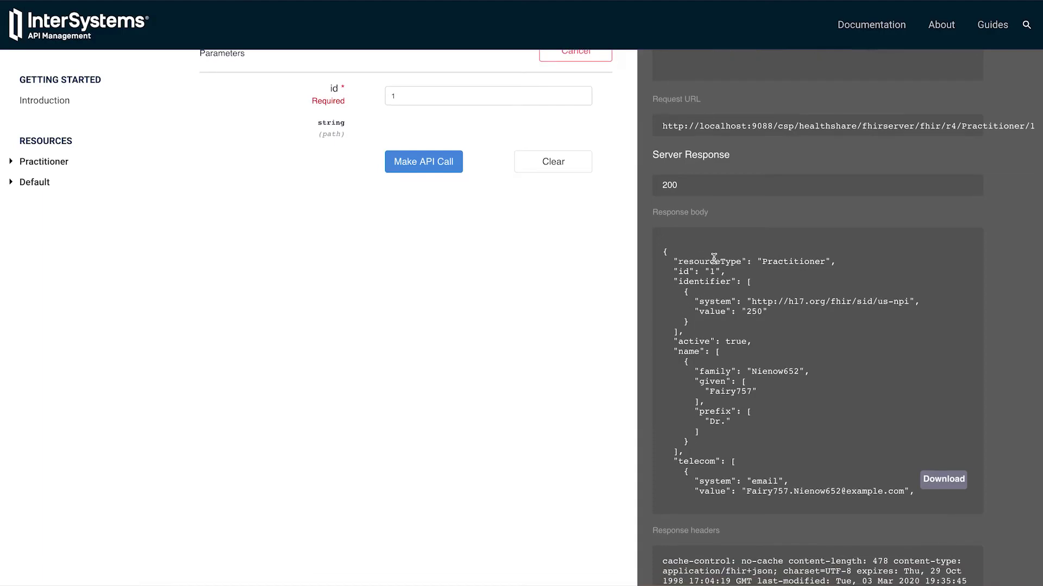
pyautogui.scroll(-2, 712, 263)
pyautogui.scroll(1, 712, 267)
pyautogui.scroll(-3, 722, 283)
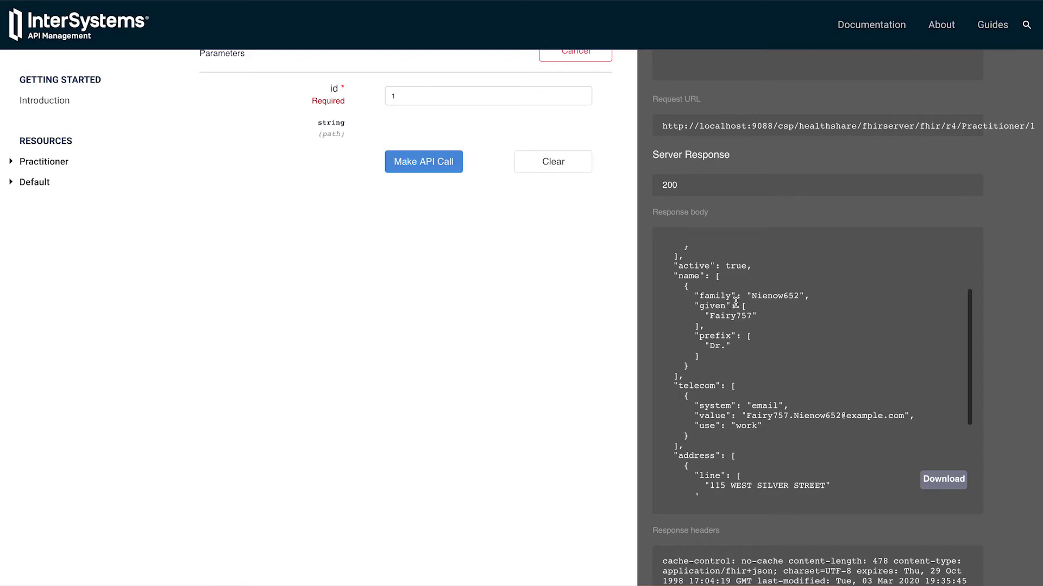
pyautogui.scroll(-3, 735, 302)
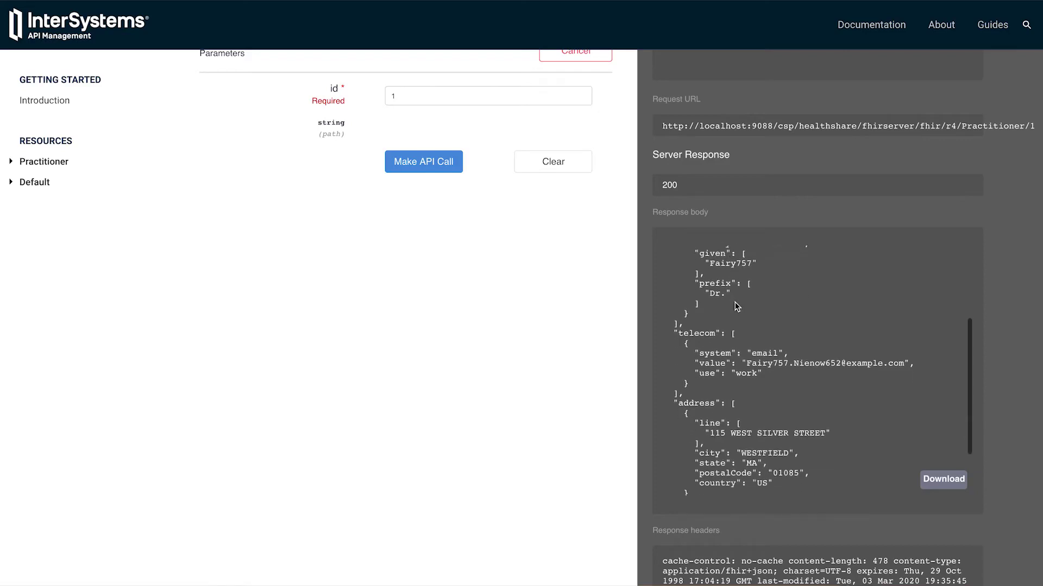
pyautogui.scroll(-3, 735, 307)
pyautogui.scroll(-5, 735, 302)
pyautogui.scroll(-3, 735, 303)
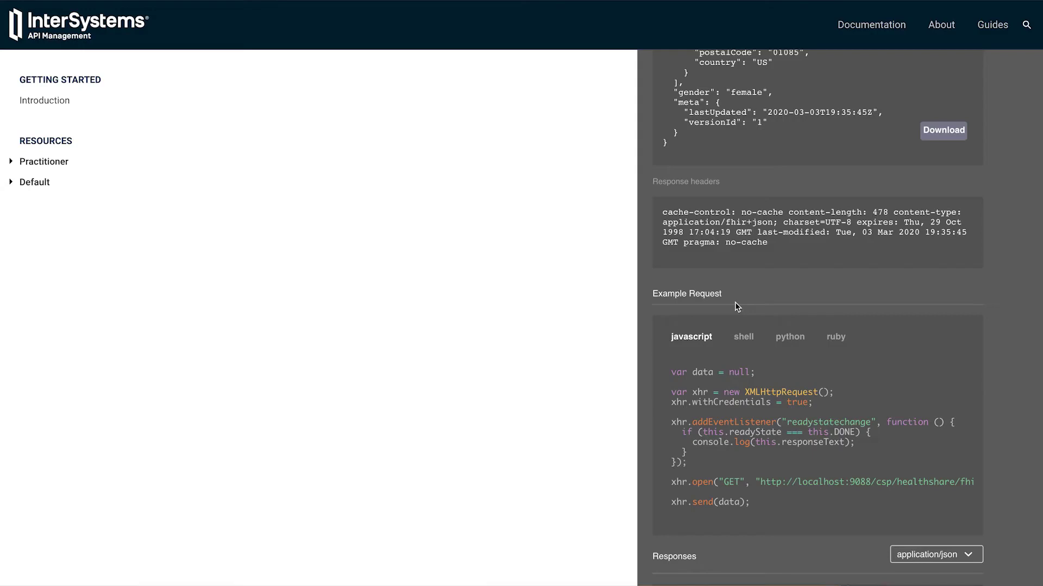
# View the GET /Practitioner/{id} example request in shell, python and ruby.
pyautogui.click(743, 341)
pyautogui.scroll(-1, 793, 342)
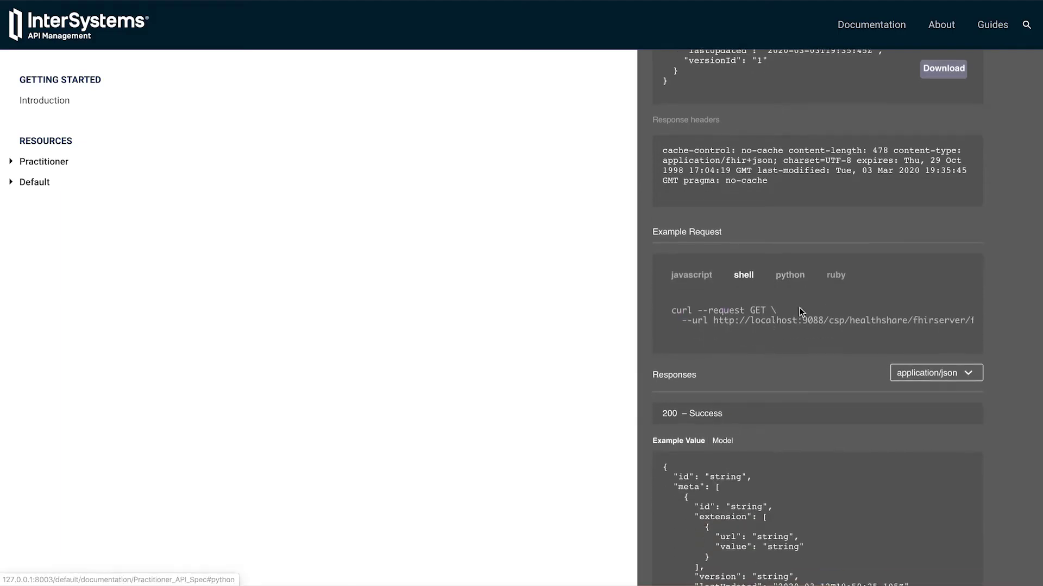
pyautogui.click(798, 285)
pyautogui.click(840, 277)
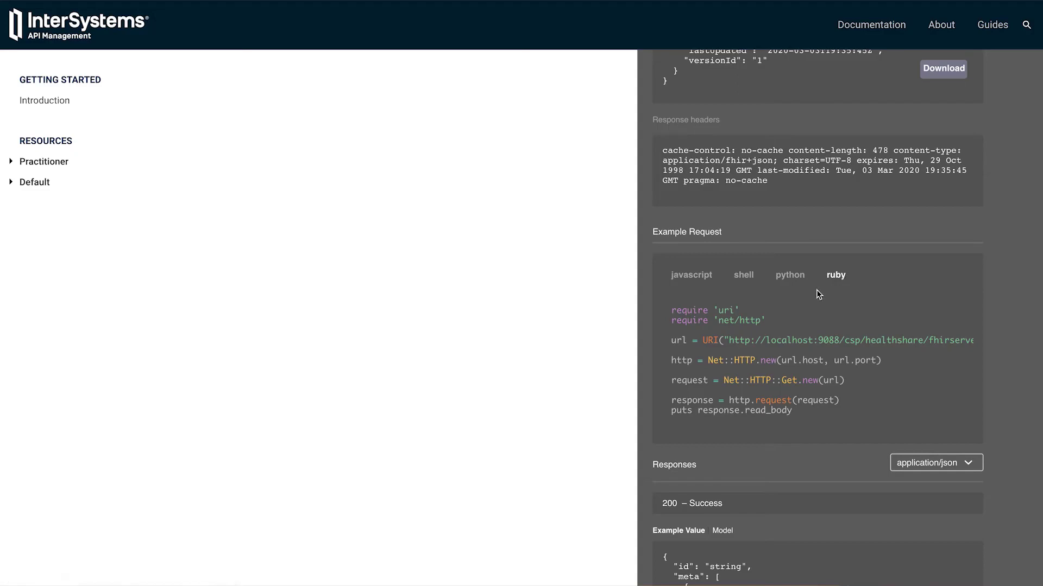
# Return to the GET /Practitioner endpoint and examine its query parameters.
pyautogui.scroll(1, 809, 296)
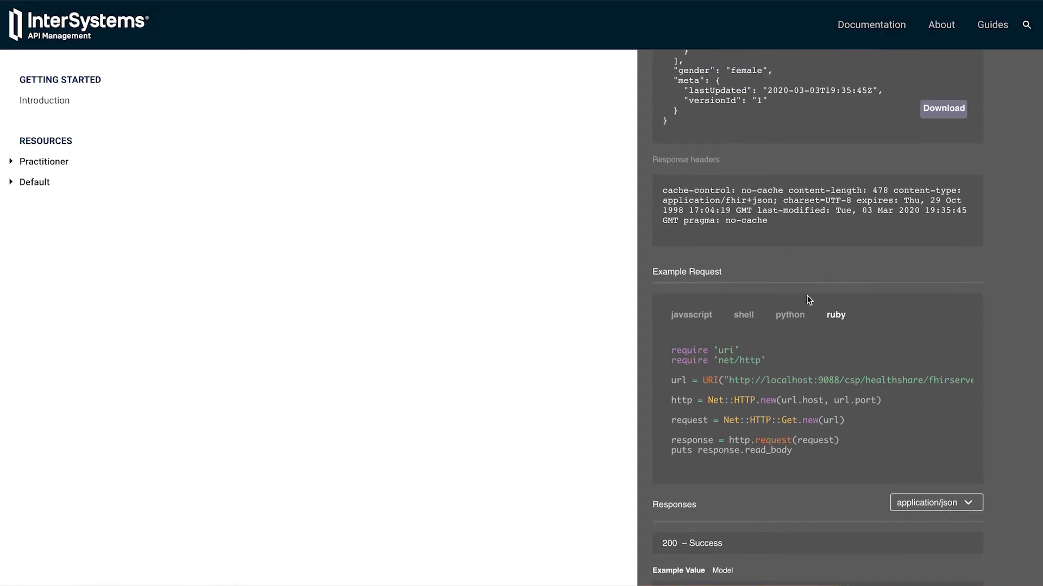
pyautogui.scroll(3, 738, 307)
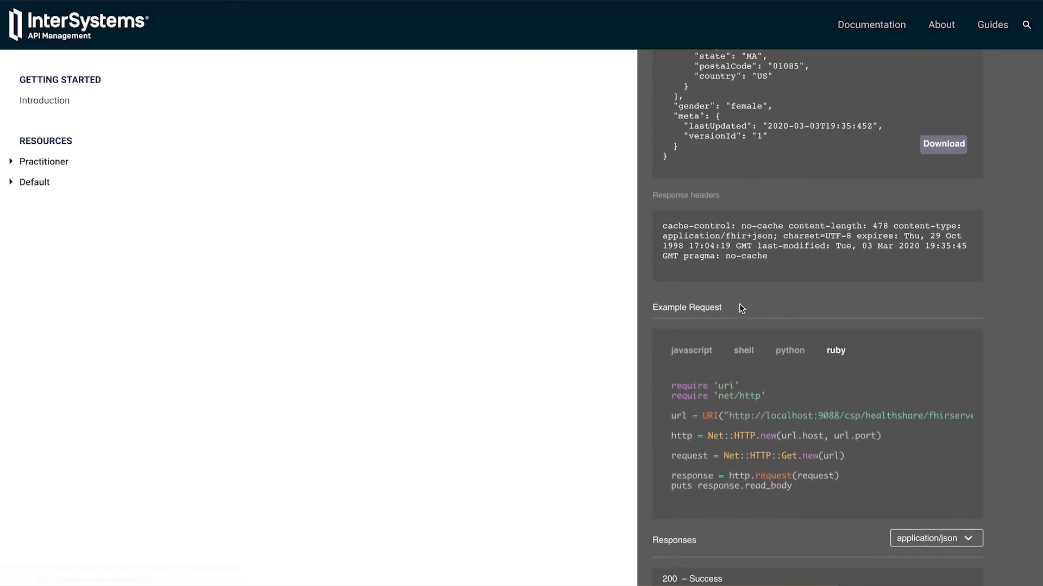
pyautogui.scroll(10, 560, 293)
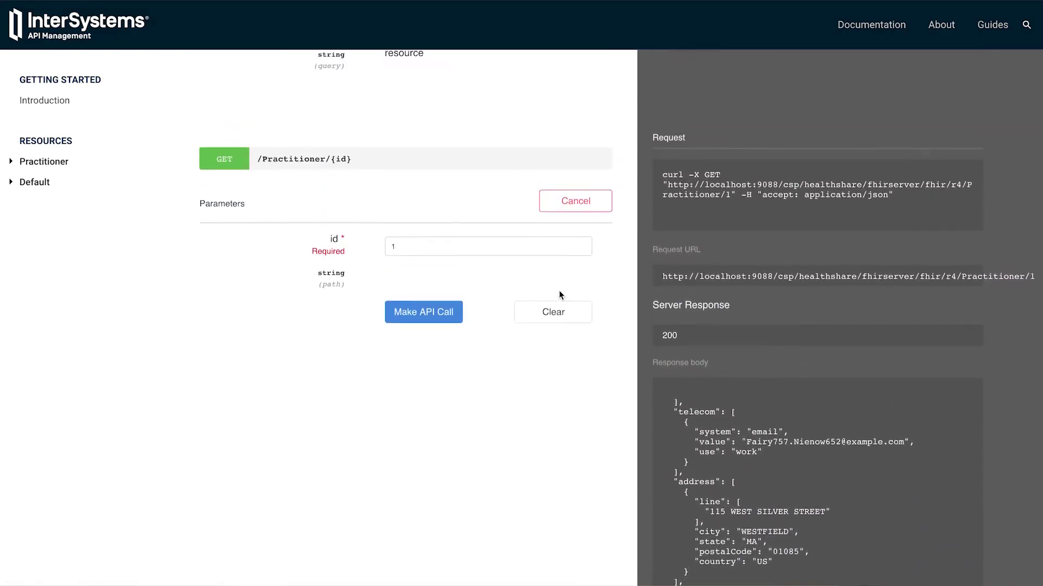
pyautogui.scroll(10, 560, 295)
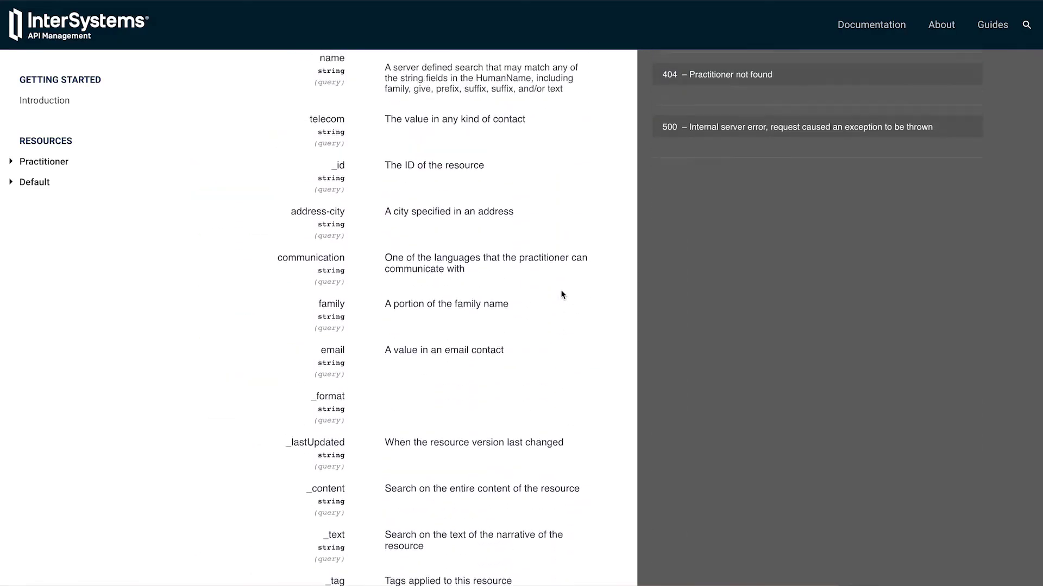
pyautogui.scroll(1, 561, 295)
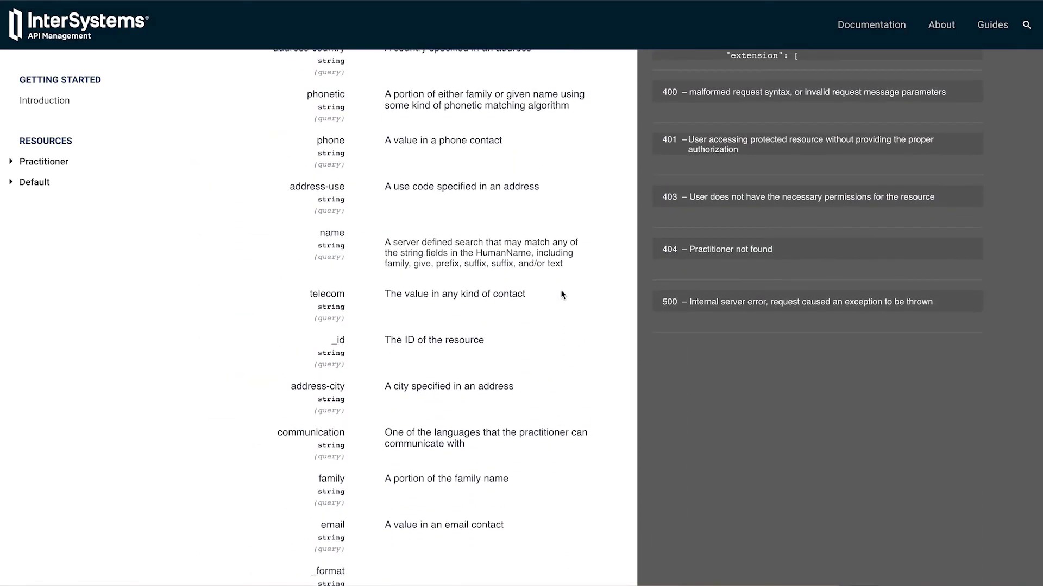
pyautogui.scroll(6, 562, 295)
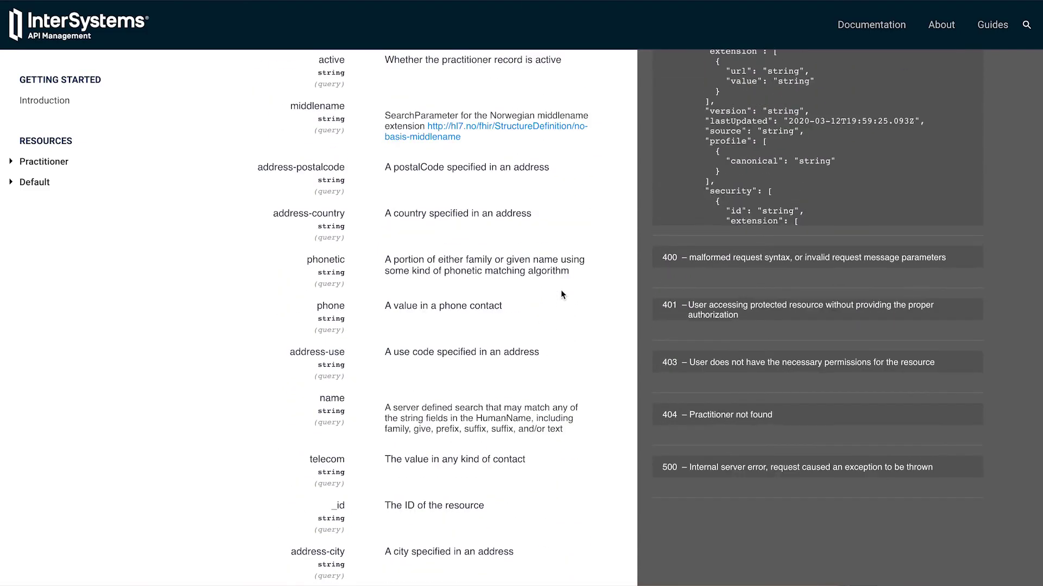
pyautogui.scroll(10, 561, 289)
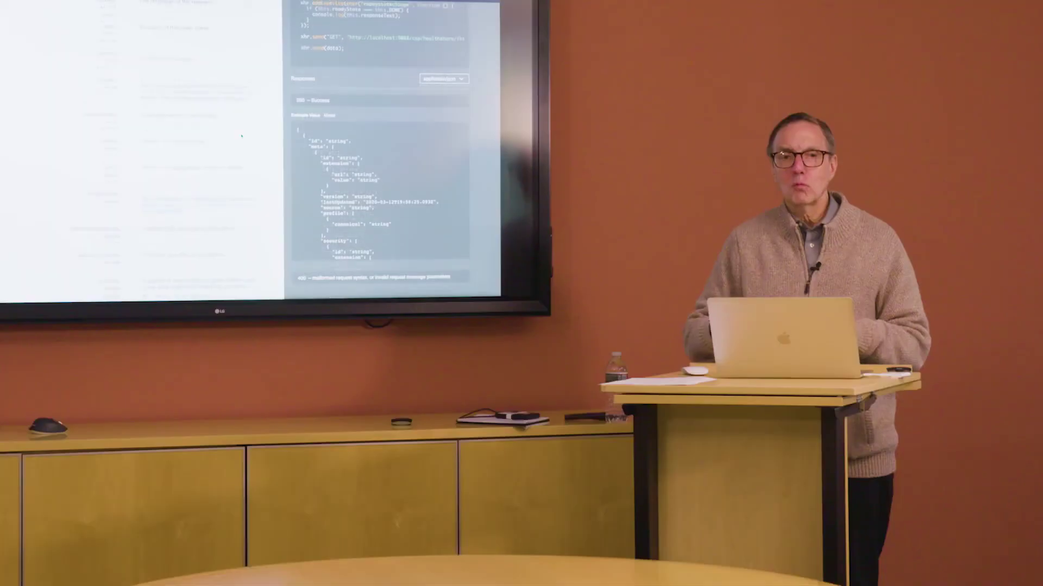
pyautogui.scroll(3, 242, 136)
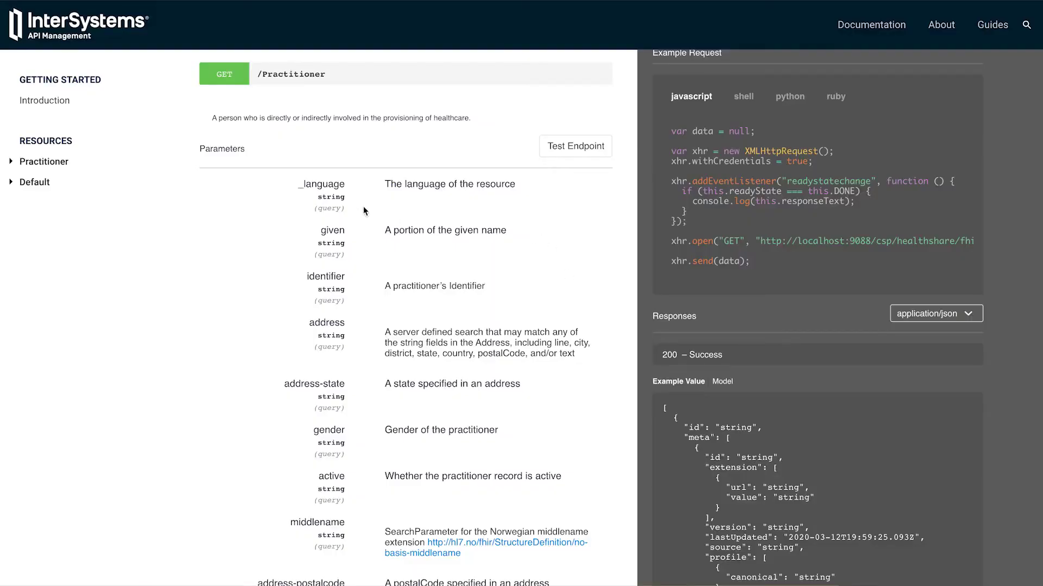
pyautogui.scroll(-1, 323, 180)
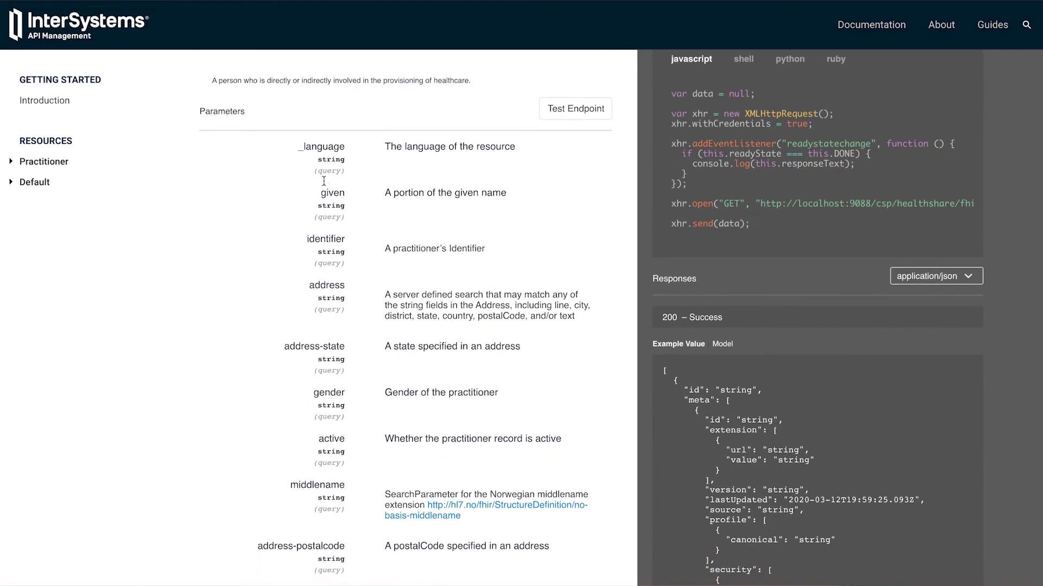
# Read through the rest of the GET /Practitioner query parameters, including the address, name, telecom, family and email search fields.
pyautogui.scroll(-2, 326, 184)
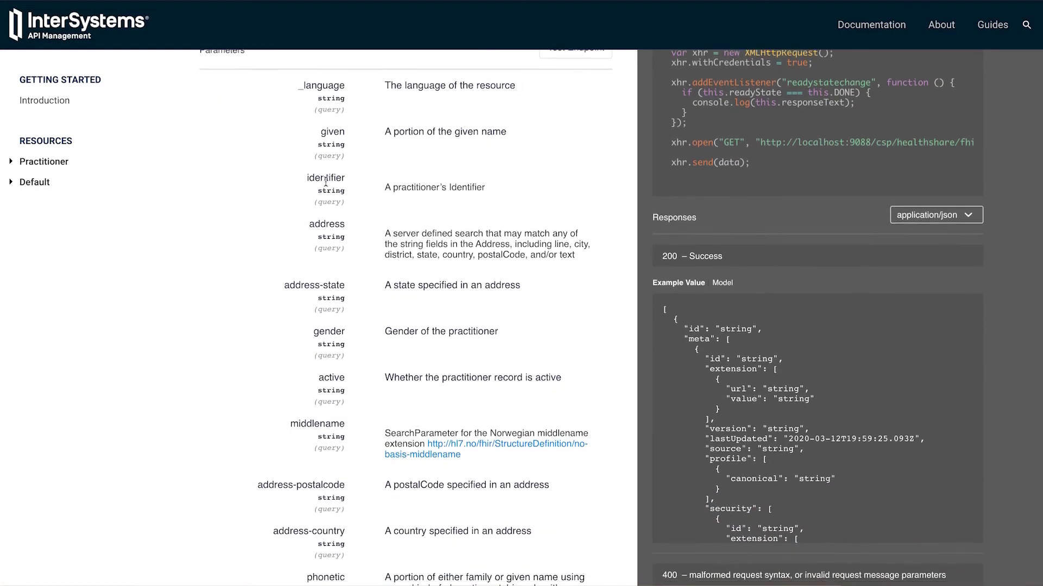
pyautogui.scroll(-3, 326, 183)
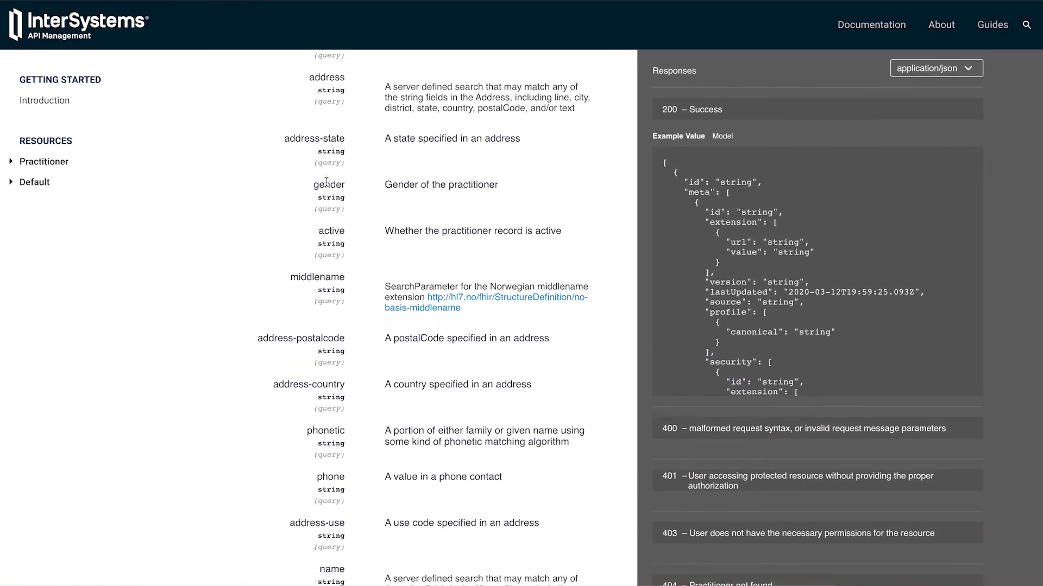
pyautogui.scroll(-3, 326, 182)
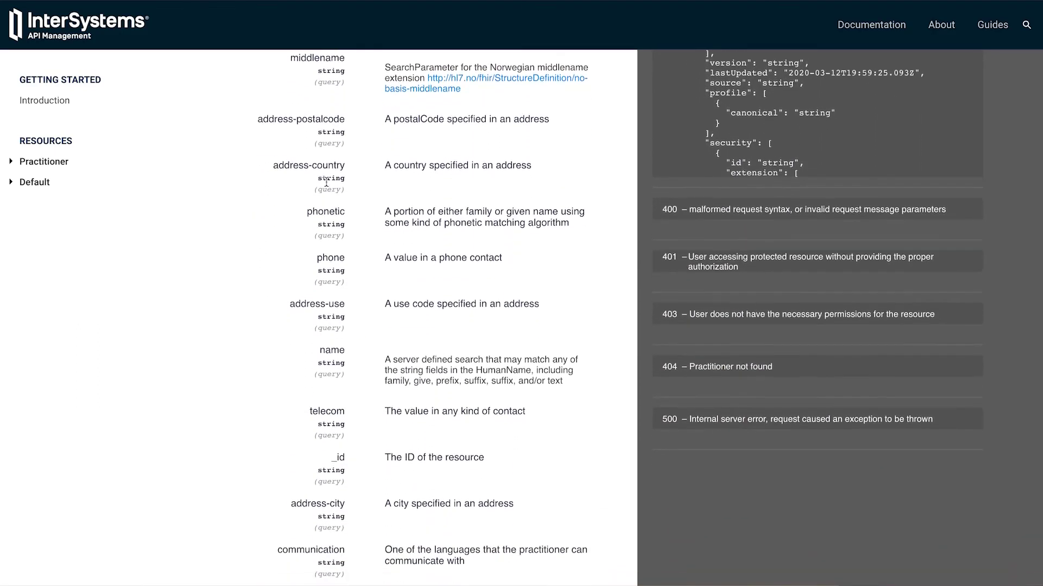
pyautogui.scroll(-3, 326, 181)
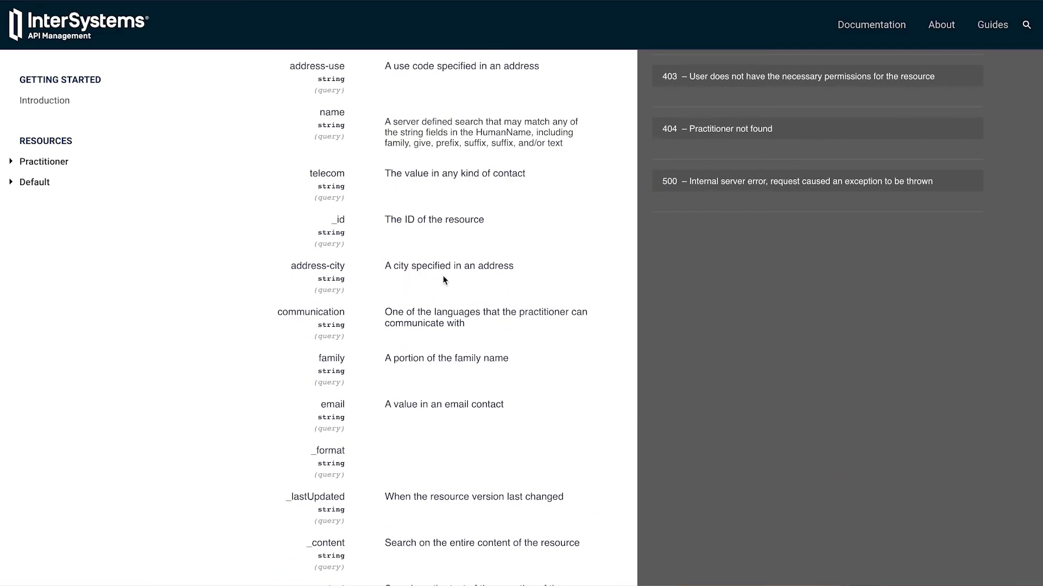
pyautogui.scroll(15, 444, 279)
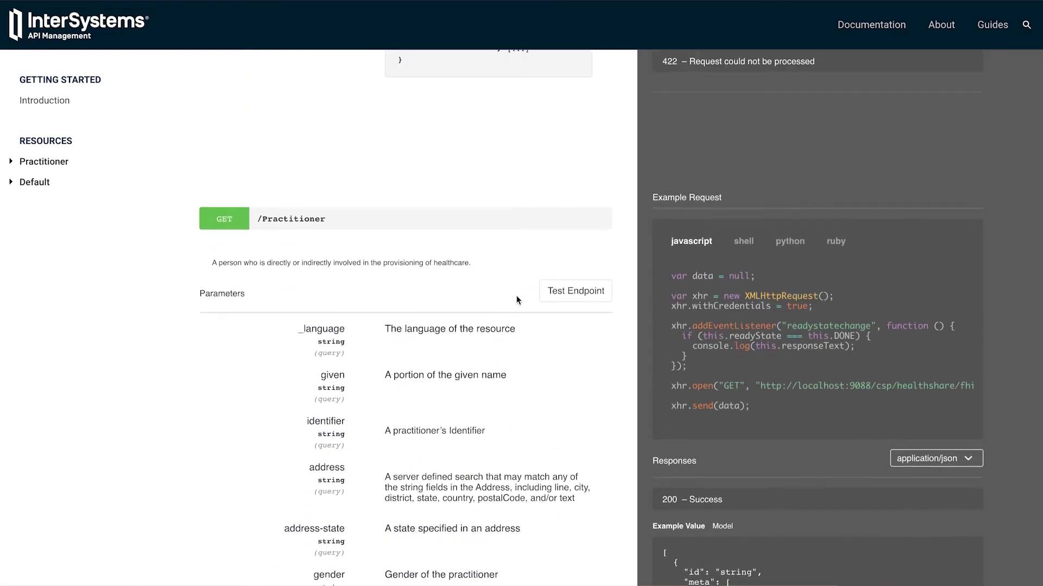
# Test the GET /Practitioner endpoint by making an API call with address-city set to WESTFIELD.
pyautogui.click(574, 291)
pyautogui.scroll(-6, 468, 276)
pyautogui.scroll(-6, 468, 275)
pyautogui.scroll(-4, 454, 294)
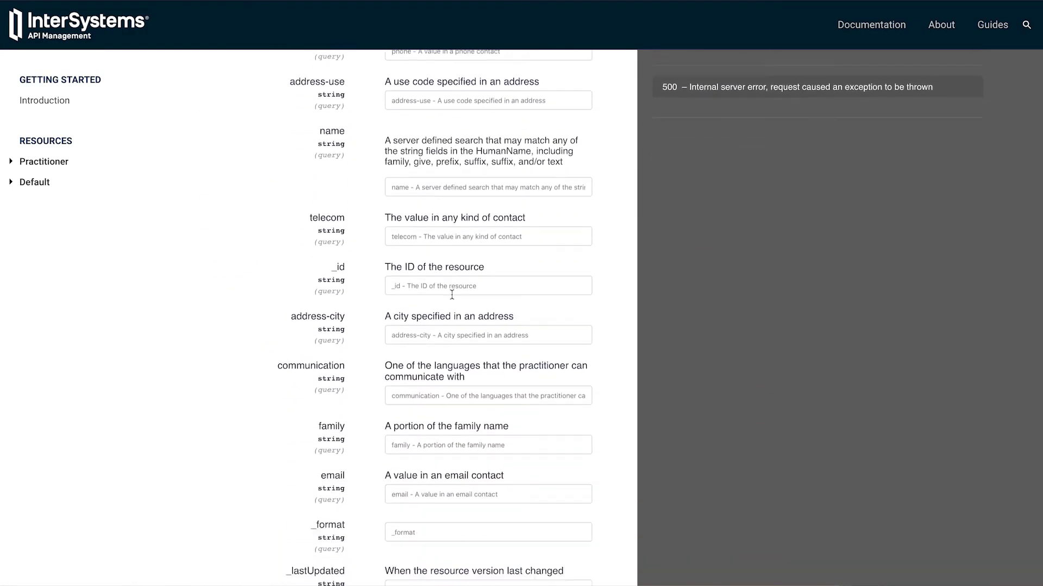
pyautogui.click(412, 333)
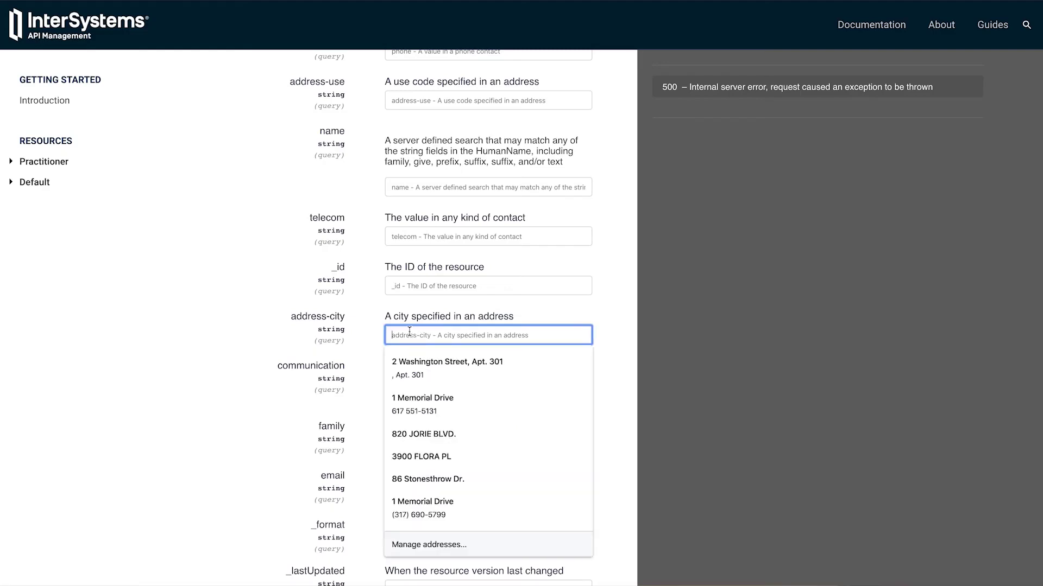
pyautogui.write('ws')
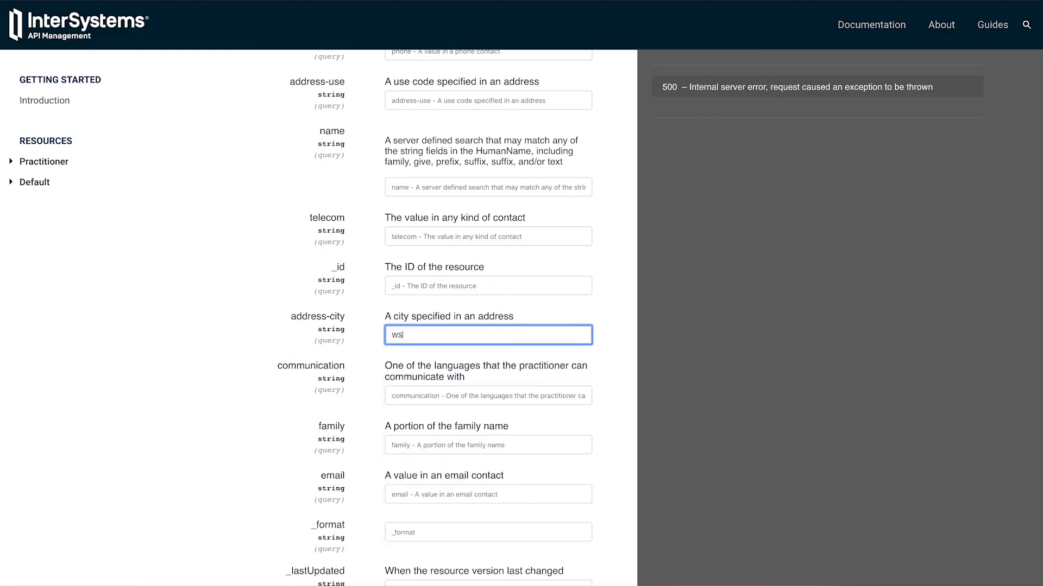
pyautogui.press('BackSpace')
pyautogui.write('w')
pyautogui.scroll(-10, 463, 320)
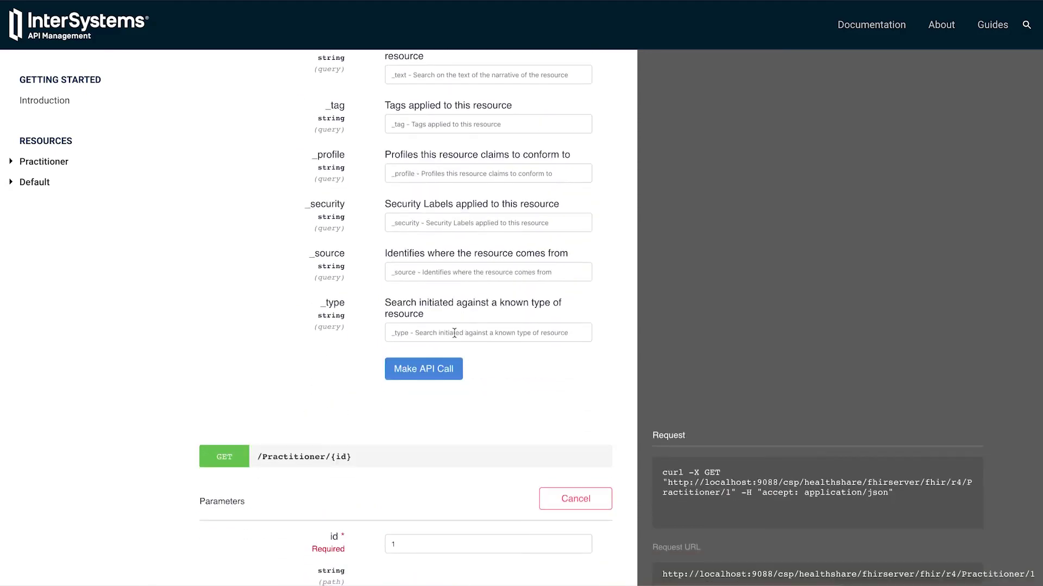
pyautogui.click(429, 373)
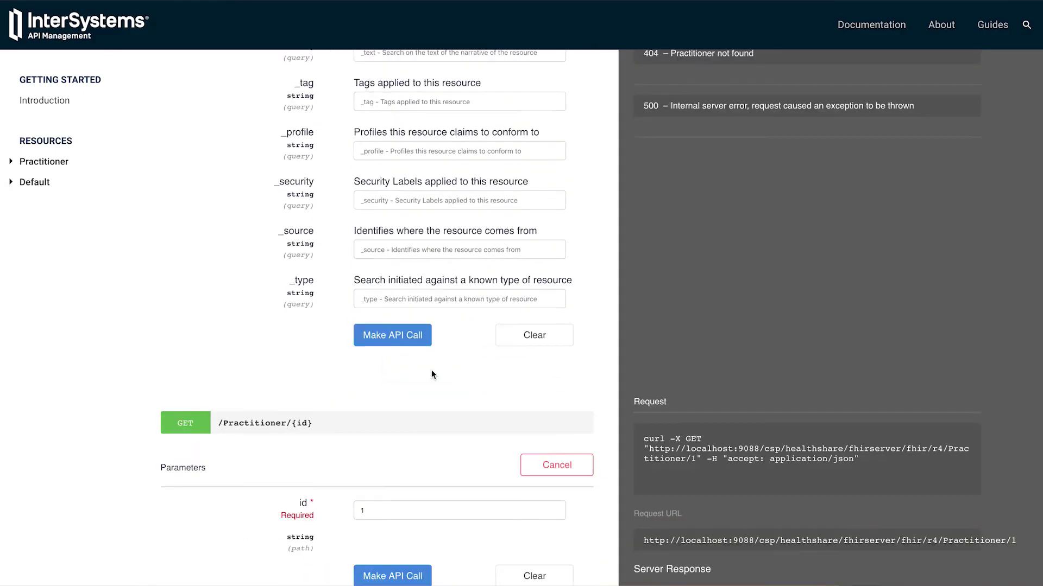
# Examine the GET /Practitioner call's curl request and request URL, highlighting the address-city query value.
pyautogui.scroll(10, 790, 285)
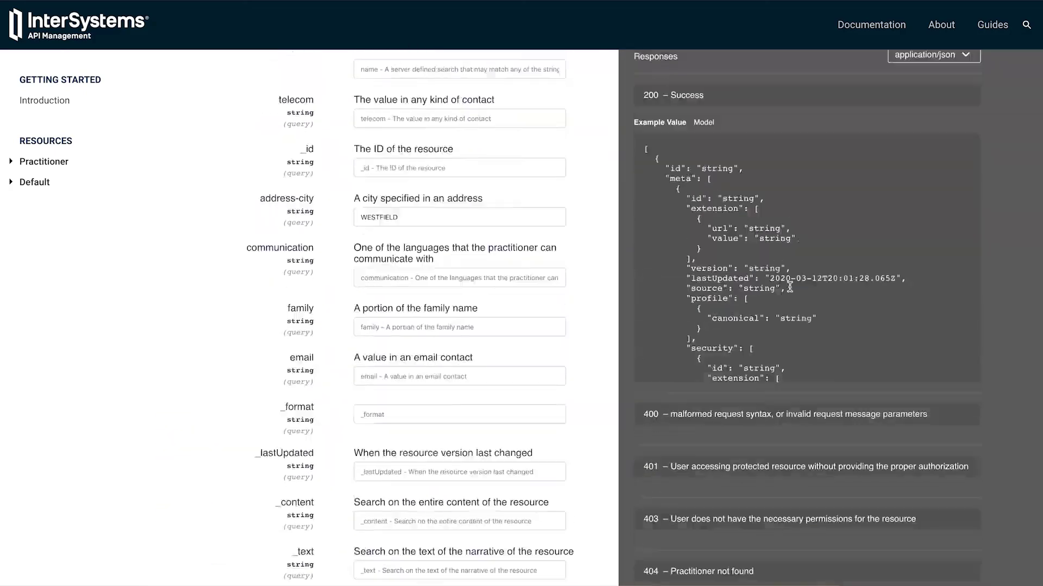
pyautogui.scroll(3, 790, 285)
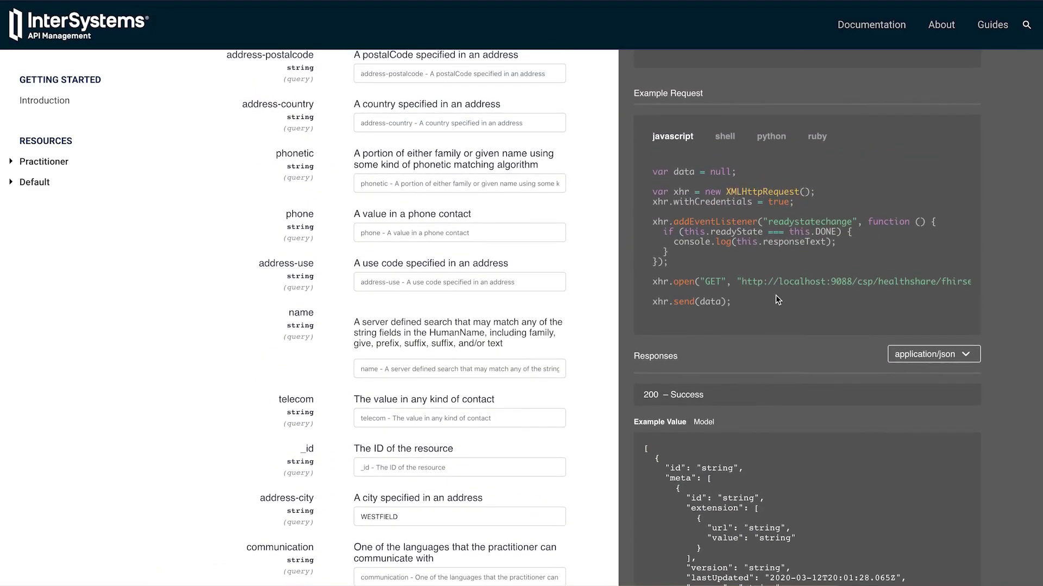
pyautogui.scroll(4, 765, 300)
pyautogui.scroll(-3, 766, 299)
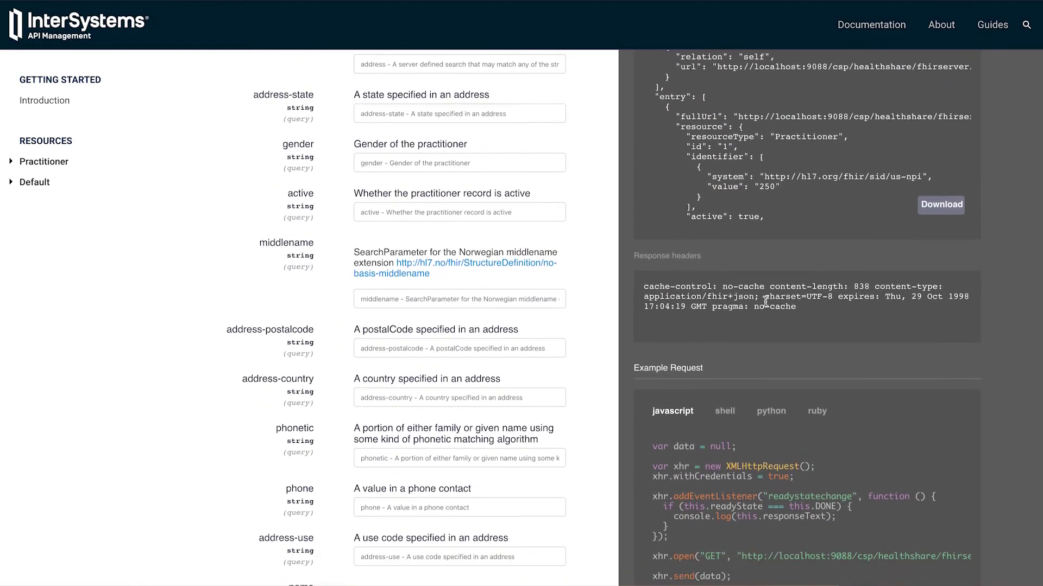
pyautogui.scroll(9, 767, 302)
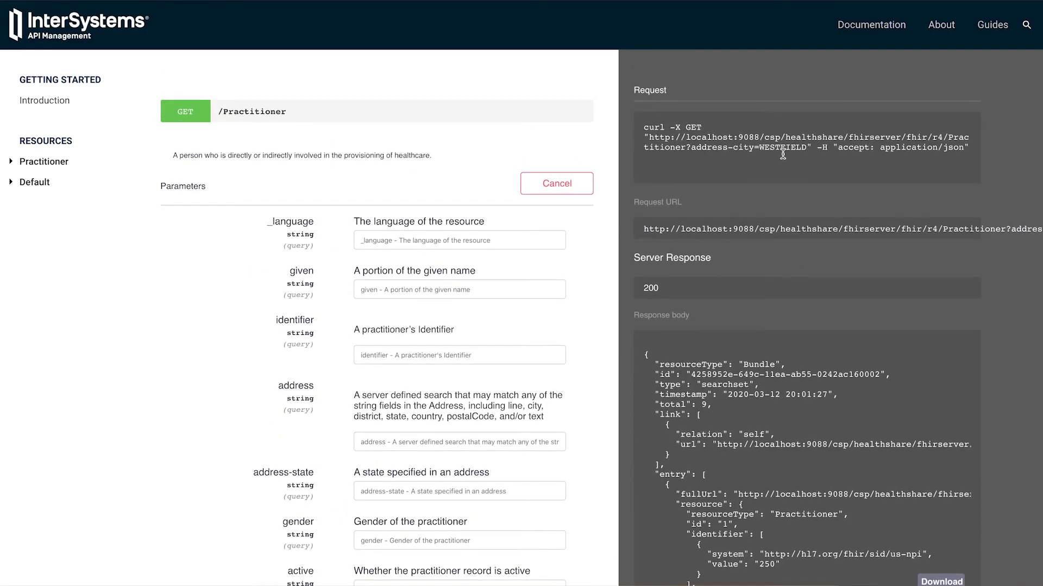
pyautogui.moveTo(765, 148); pyautogui.dragTo(807, 150)
pyautogui.scroll(-1, 792, 158)
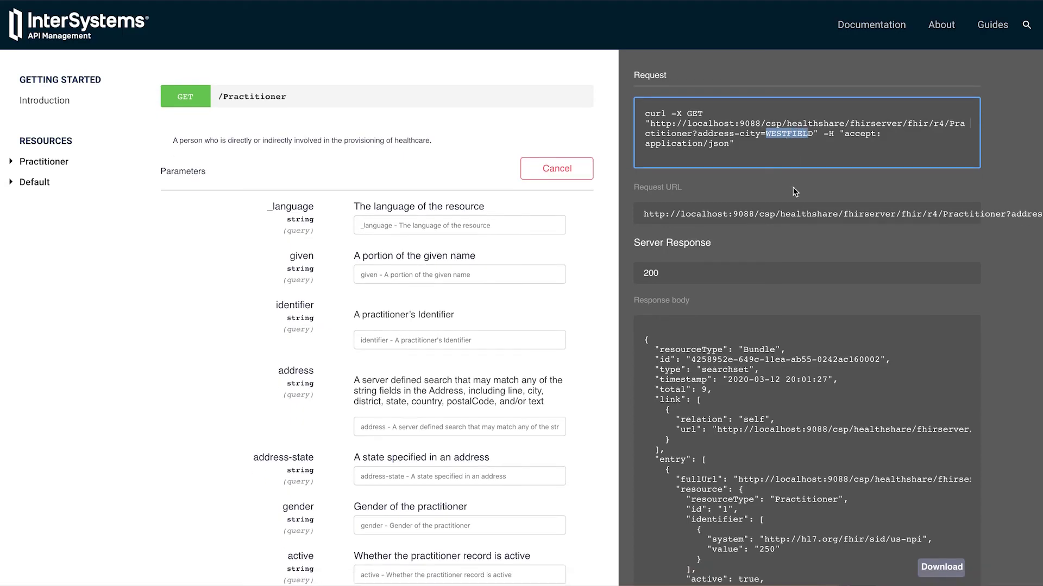
pyautogui.click(784, 216)
pyautogui.moveTo(785, 216); pyautogui.dragTo(1038, 217)
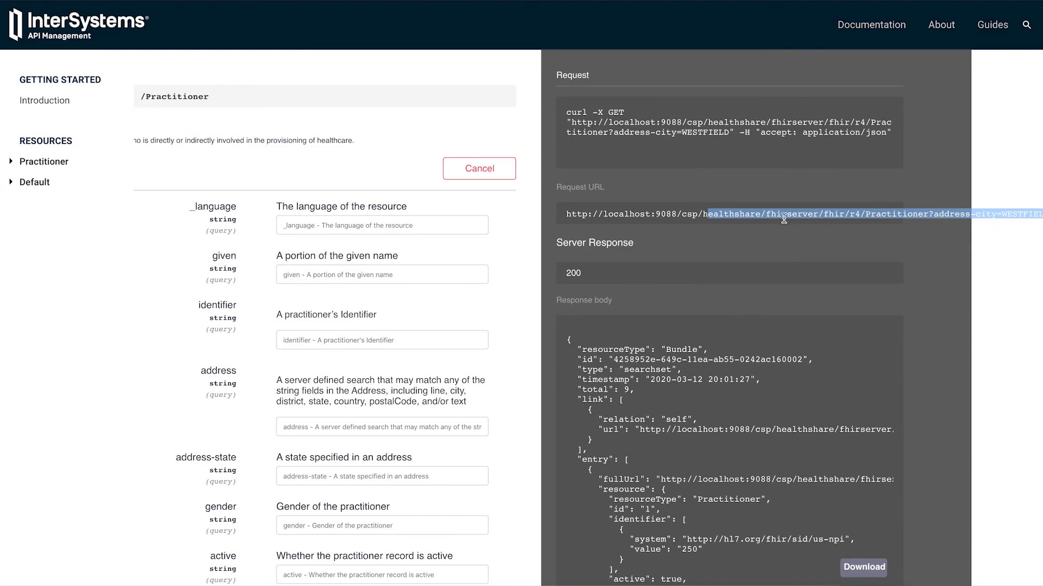
# Examine the GET /Practitioner response body, highlighting the bundle's total and reading through the returned practitioner entries.
pyautogui.scroll(-5, 723, 223)
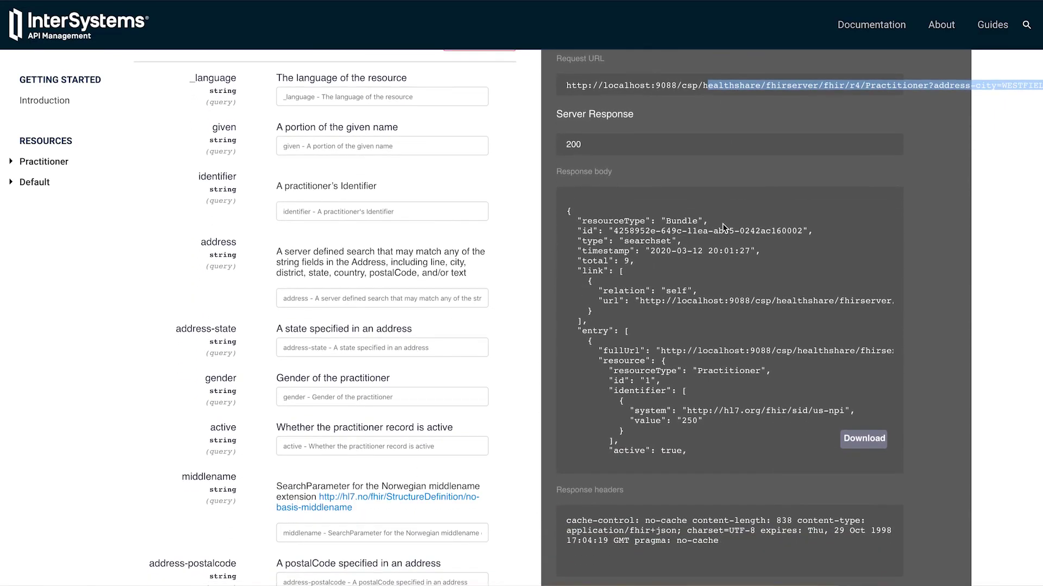
pyautogui.click(713, 225)
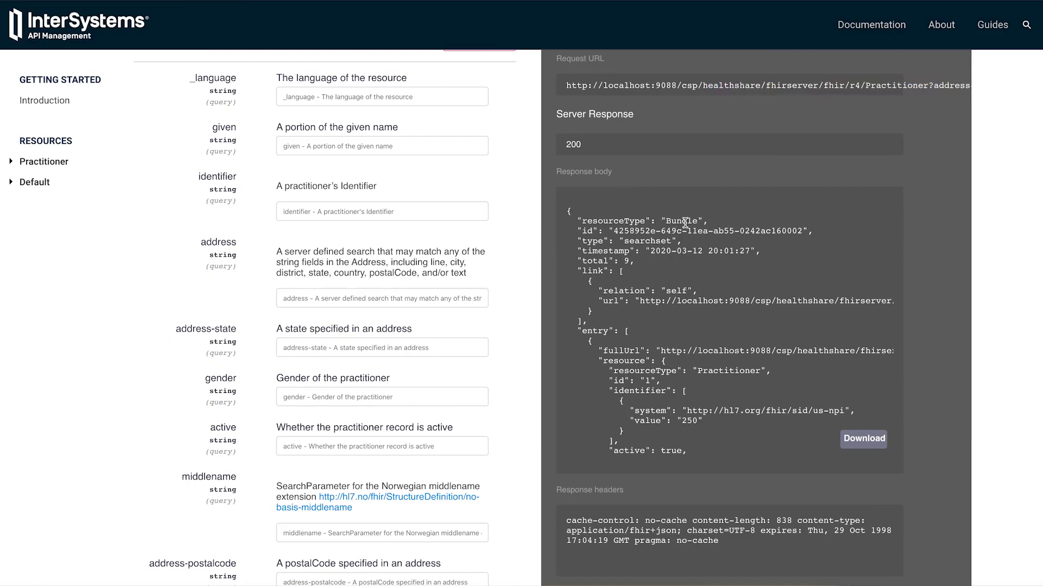
pyautogui.scroll(-1, 685, 223)
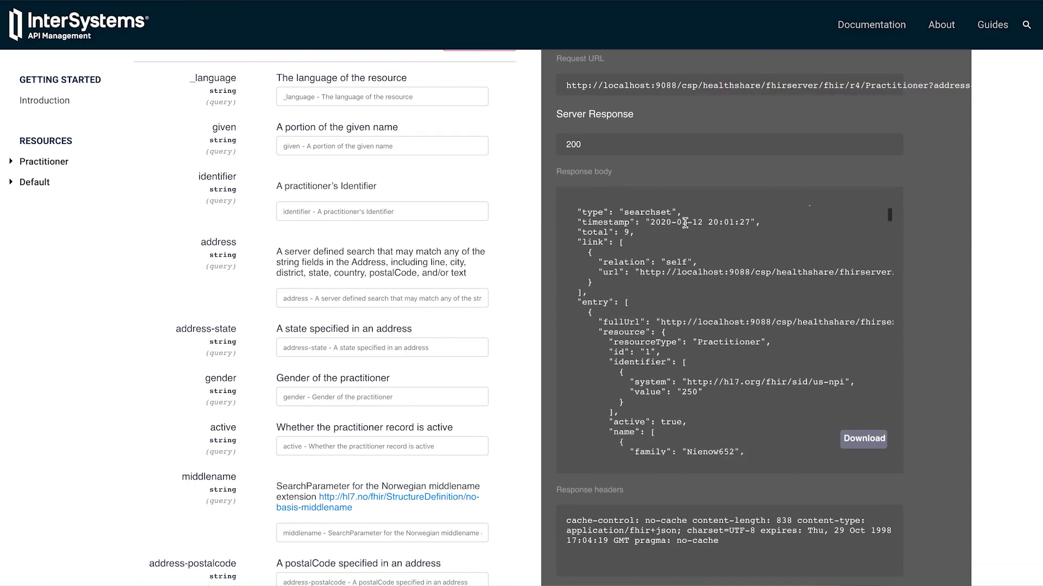
pyautogui.moveTo(583, 231); pyautogui.dragTo(634, 231)
pyautogui.scroll(-3, 671, 258)
pyautogui.scroll(-7, 671, 258)
pyautogui.scroll(-10, 671, 258)
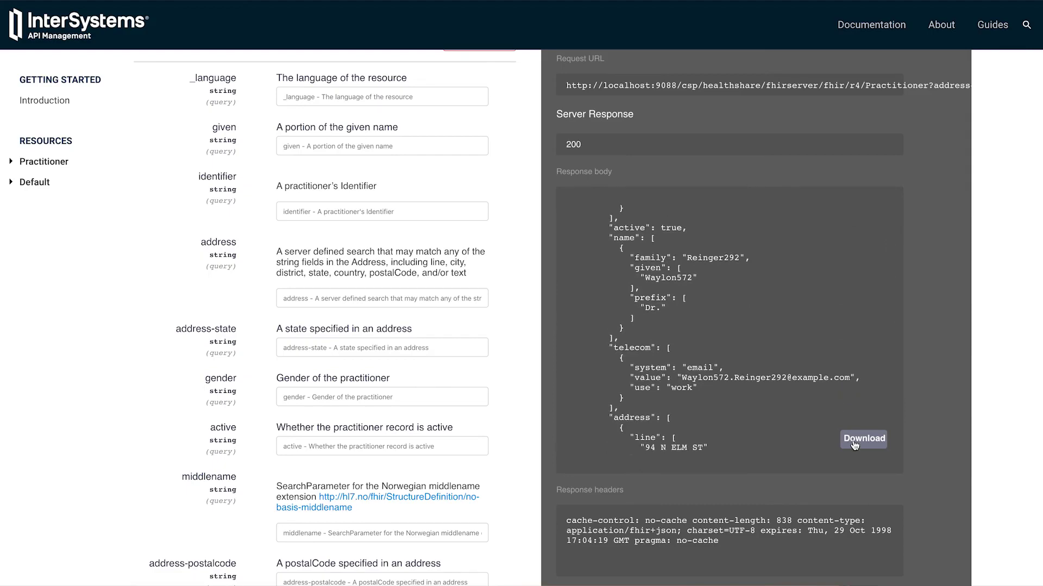
pyautogui.scroll(-7, 823, 419)
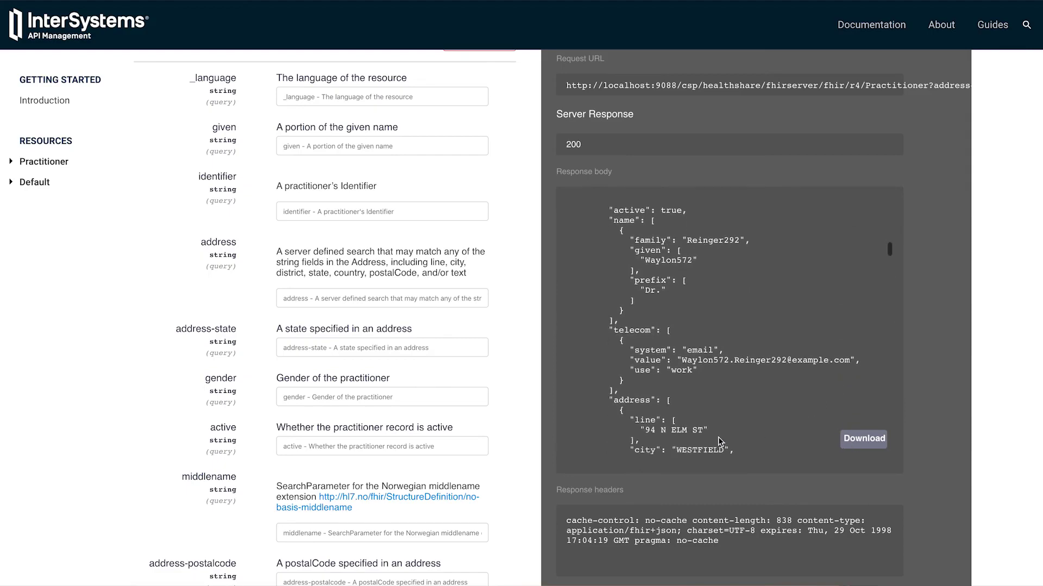
# View the GET /Practitioner example request in shell, python and ruby, and return it to javascript.
pyautogui.scroll(-6, 742, 523)
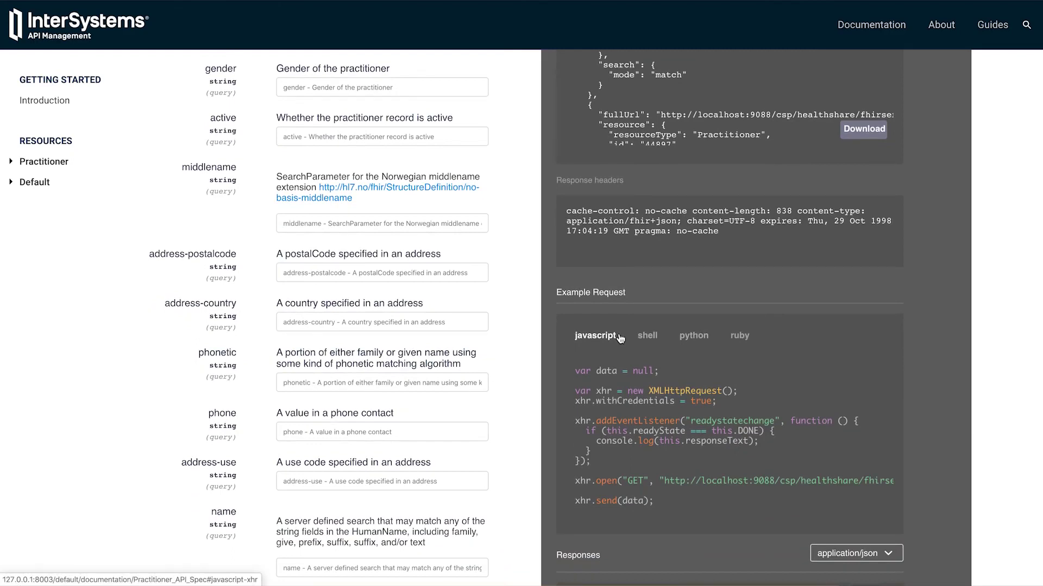
pyautogui.click(646, 337)
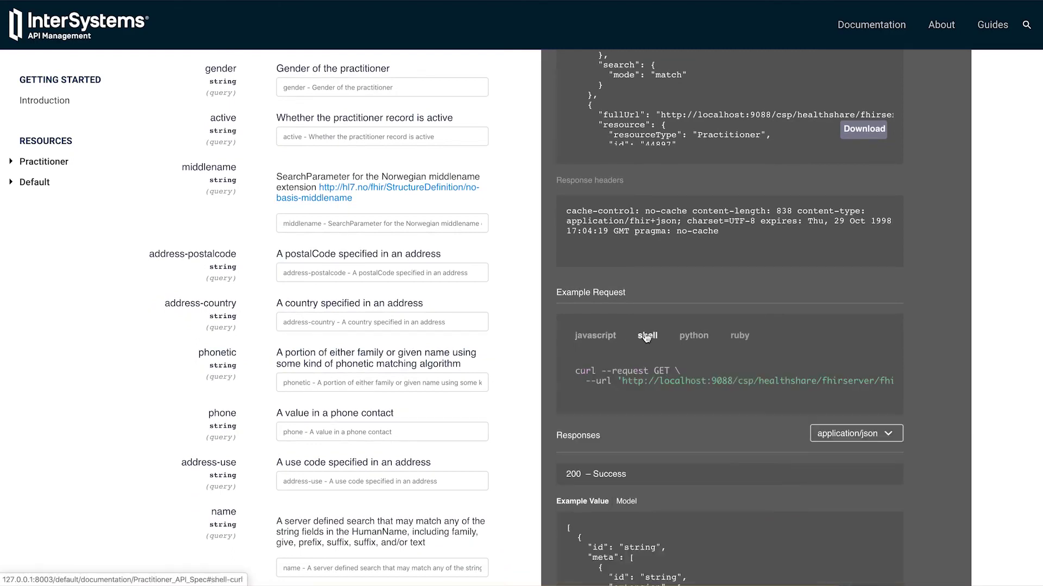
pyautogui.click(685, 338)
pyautogui.click(738, 337)
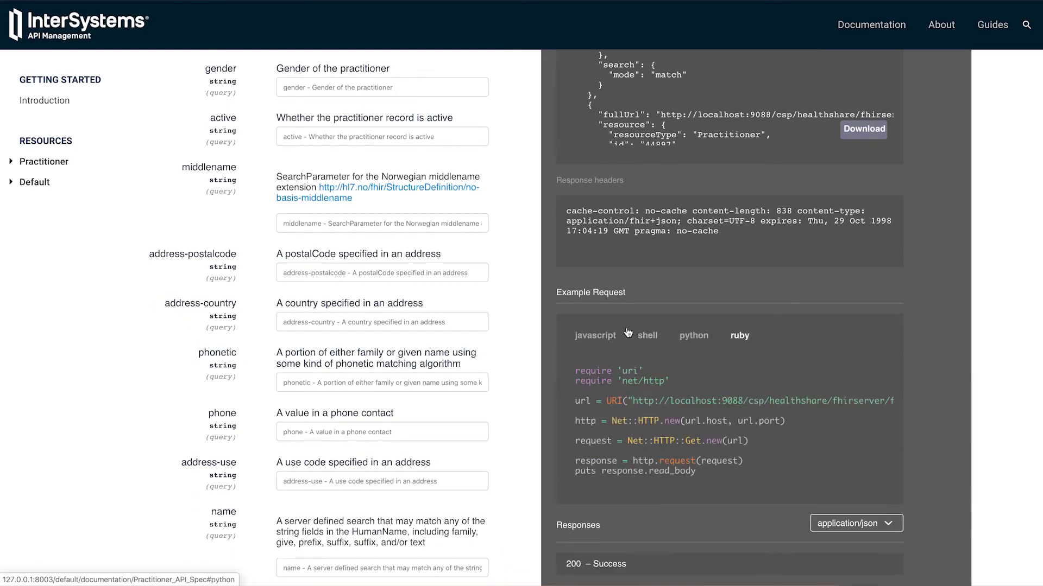
pyautogui.click(595, 337)
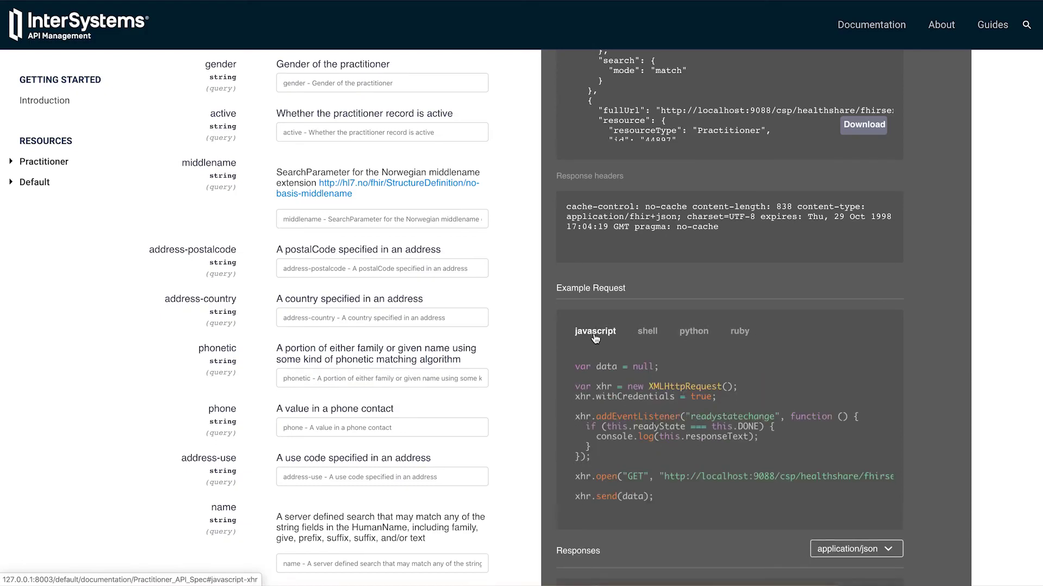